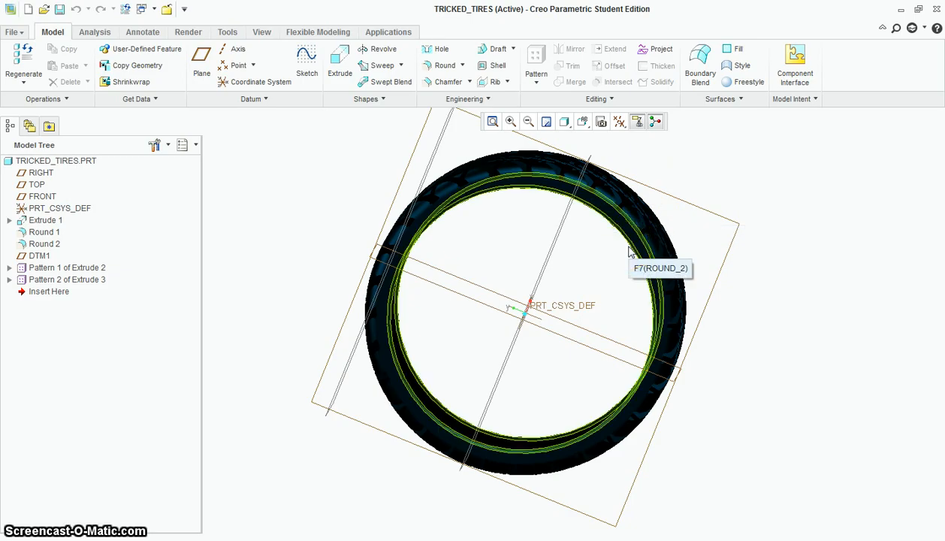
left_click(624, 251)
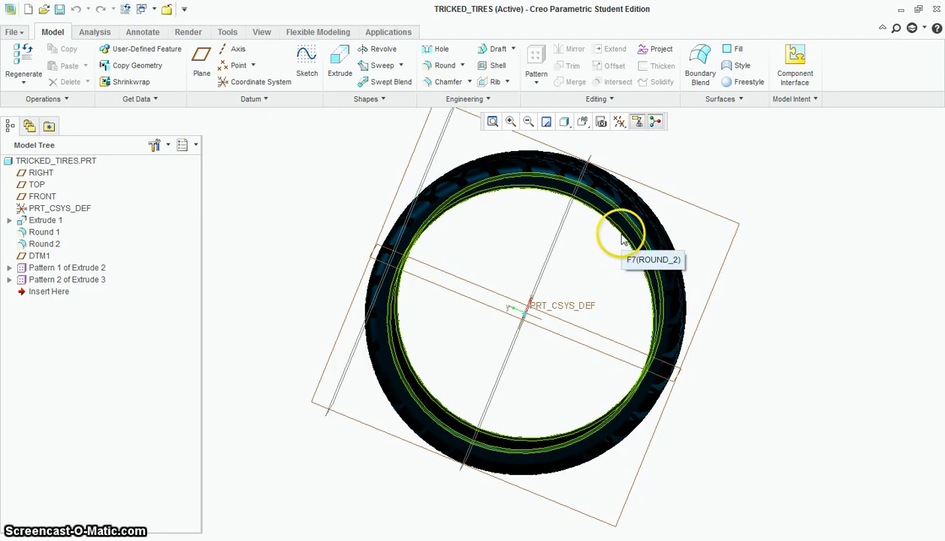
left_click(547, 289)
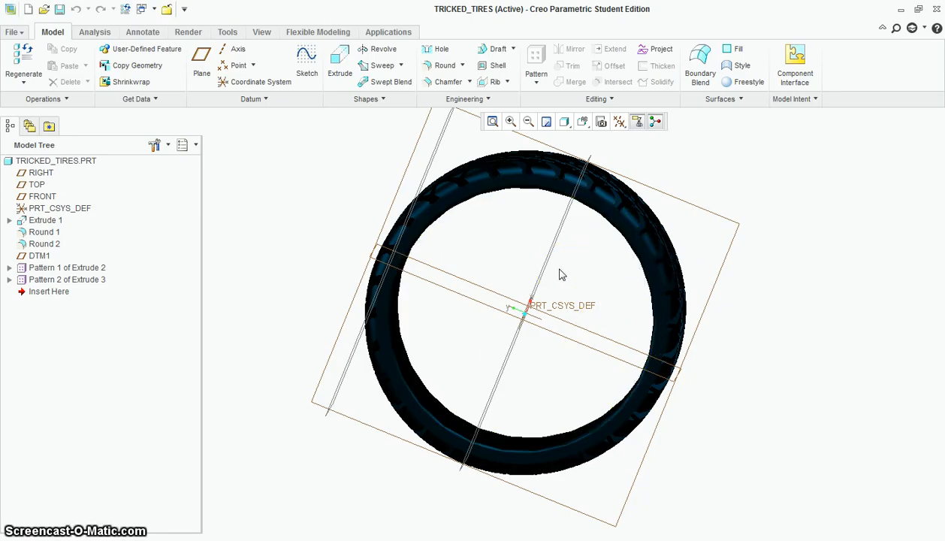
Measure the diameter of the tire's inner cylindrical surface and close the measurement
middle_click_drag(631, 301, 716, 270)
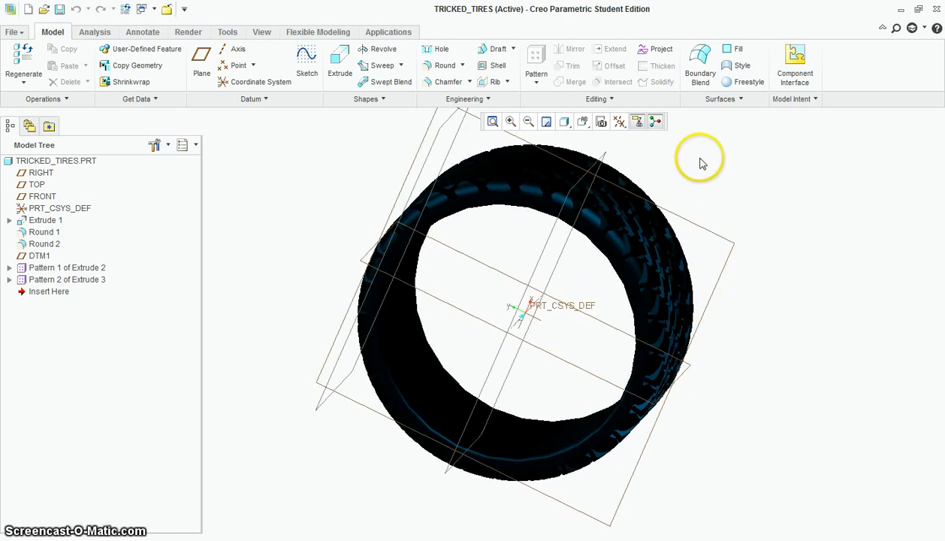
scroll(699, 159, "down", 2)
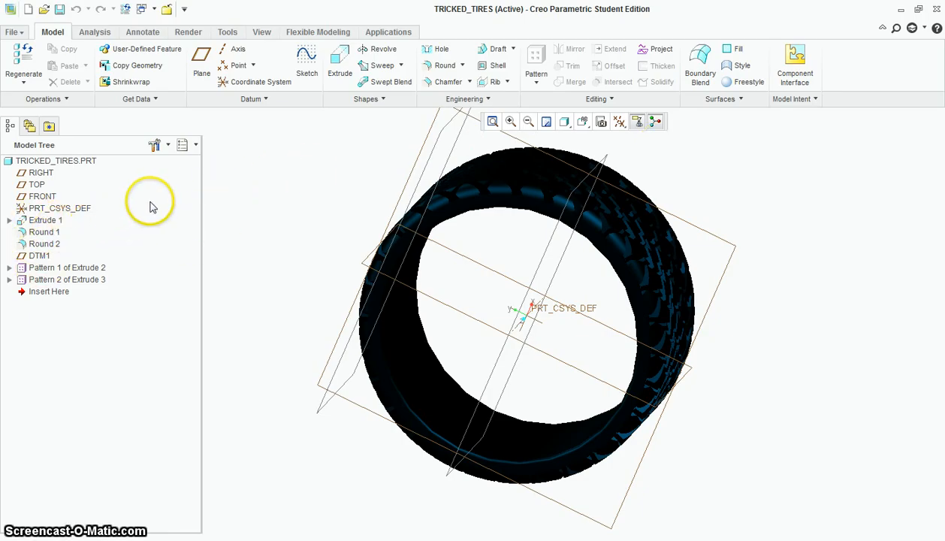
left_click(102, 34)
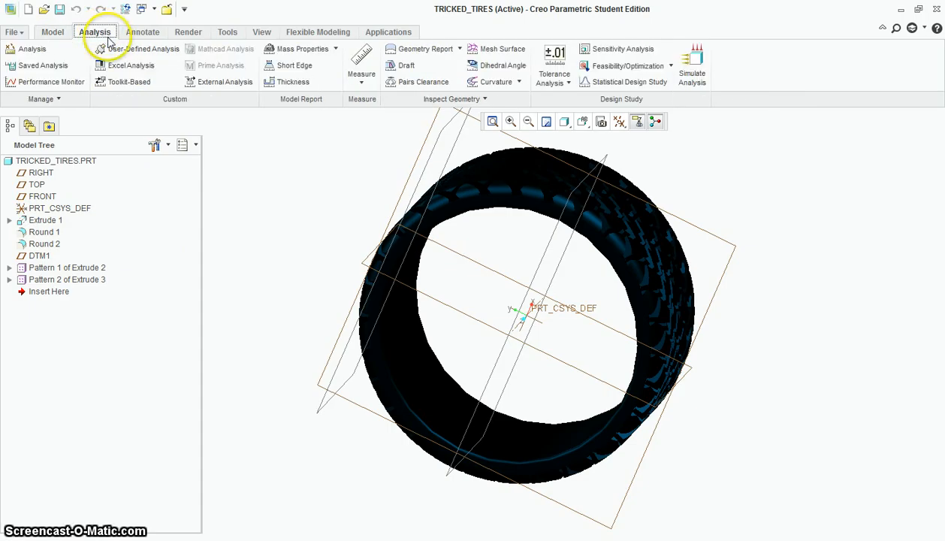
left_click(362, 79)
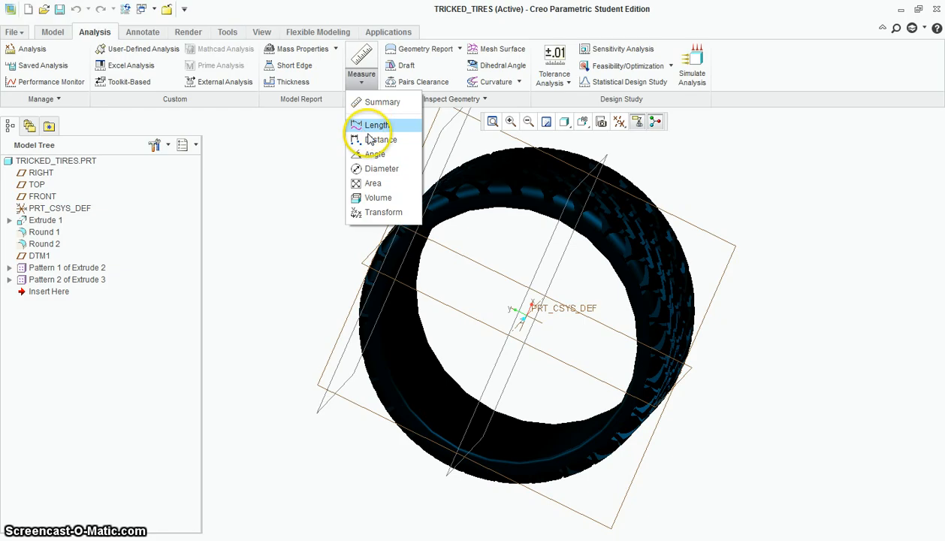
left_click(383, 169)
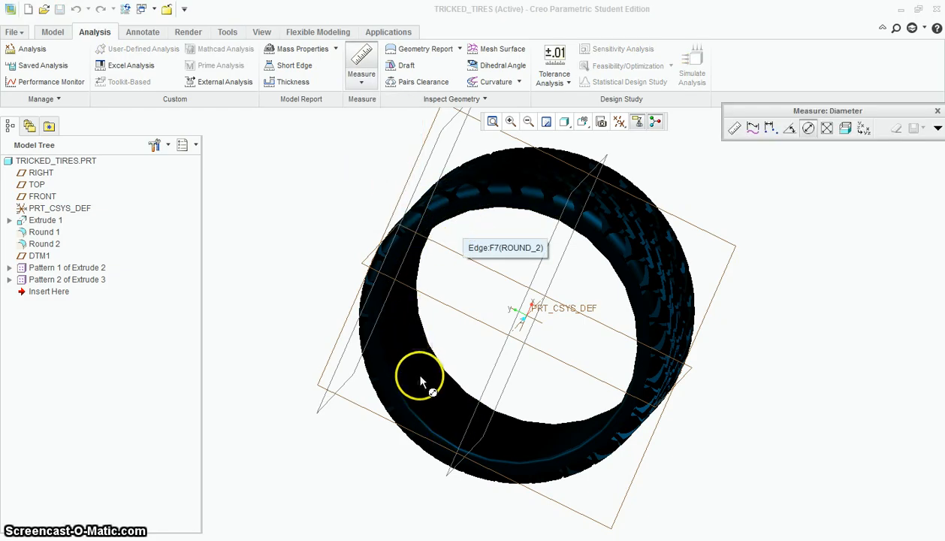
left_click(416, 393)
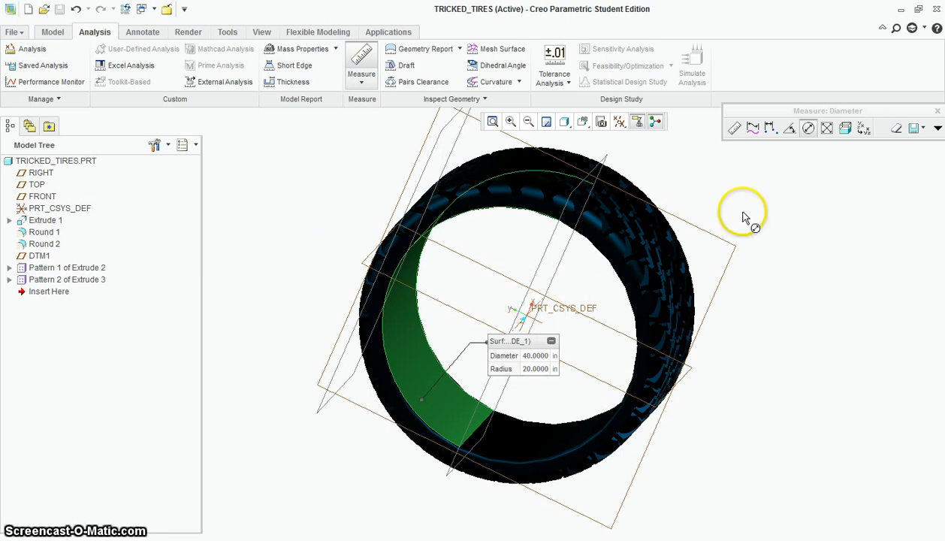
left_click(937, 112)
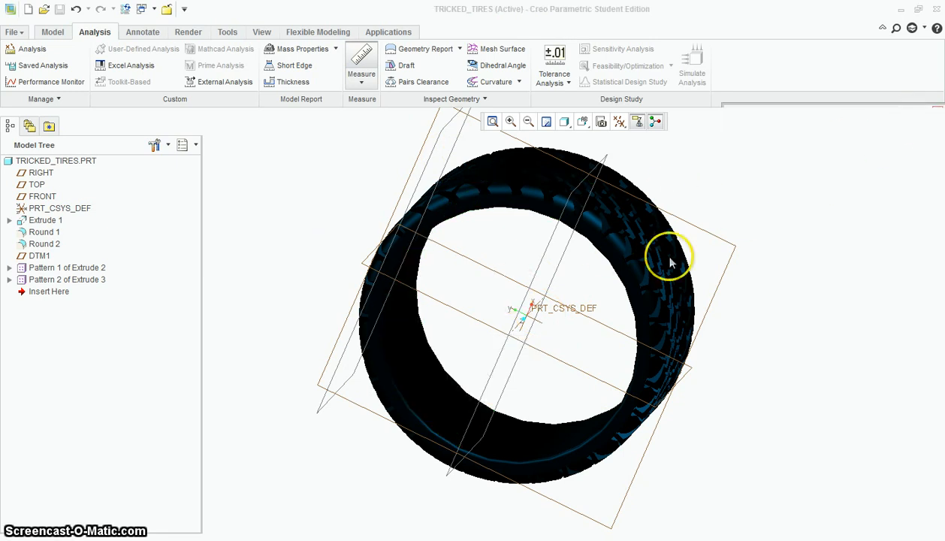
Close the tire part and create a new solid part named Tricked_Rims with the default template
left_click(13, 32)
left_click(37, 178)
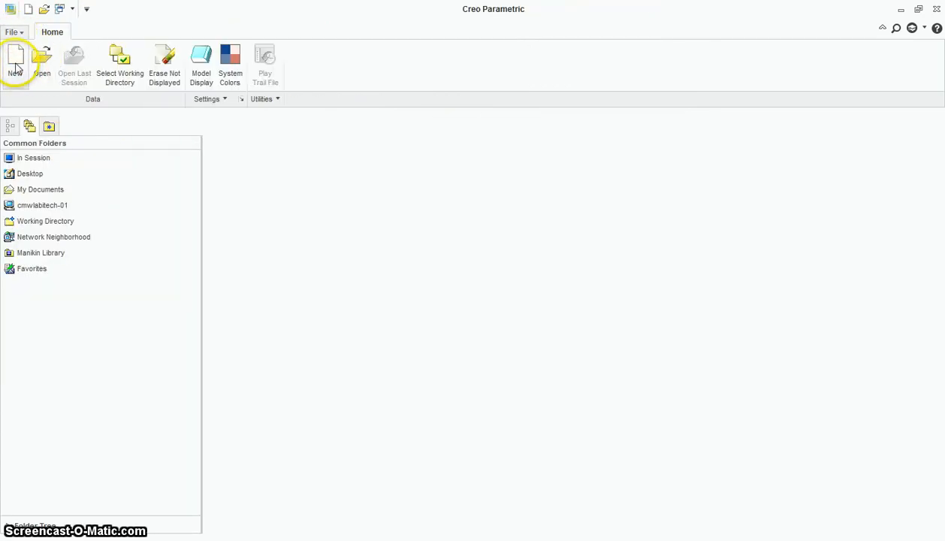
left_click(15, 67)
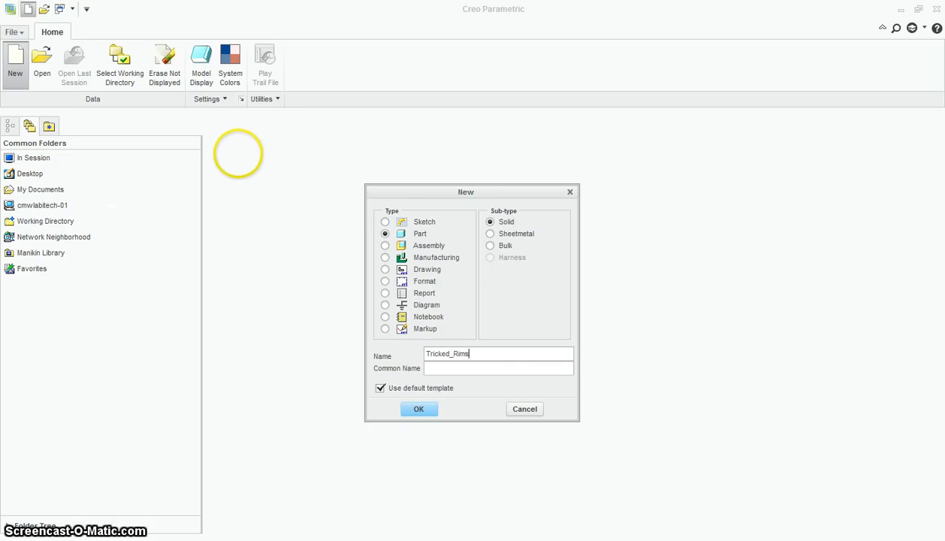
left_click(419, 408)
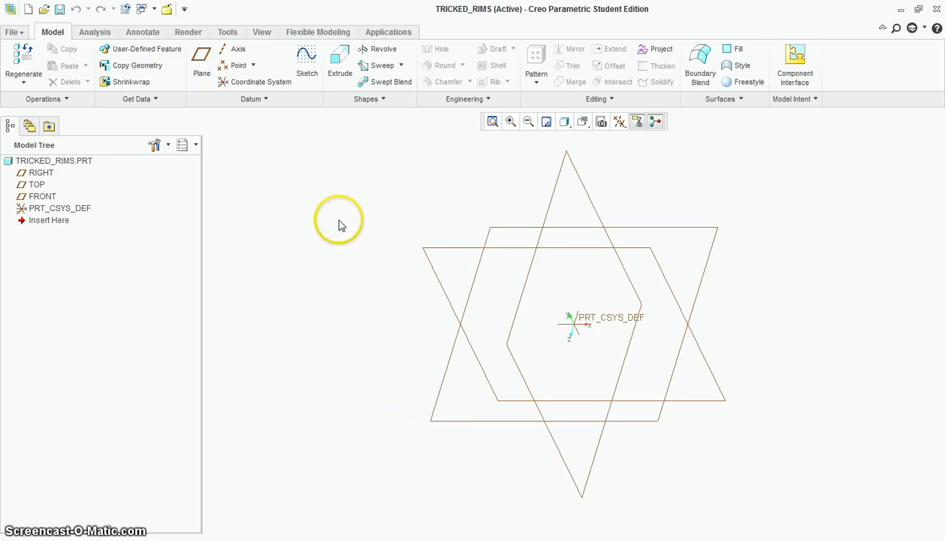
Start an extrusion sketch on the FRONT plane, viewed straight on, and draw a 40 in diameter circle centred on the origin
left_click(339, 65)
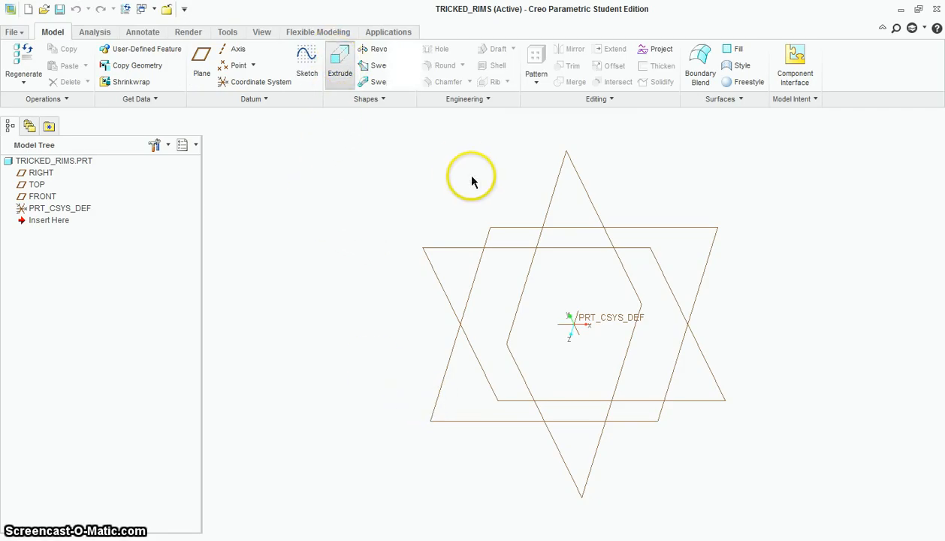
left_click(475, 231)
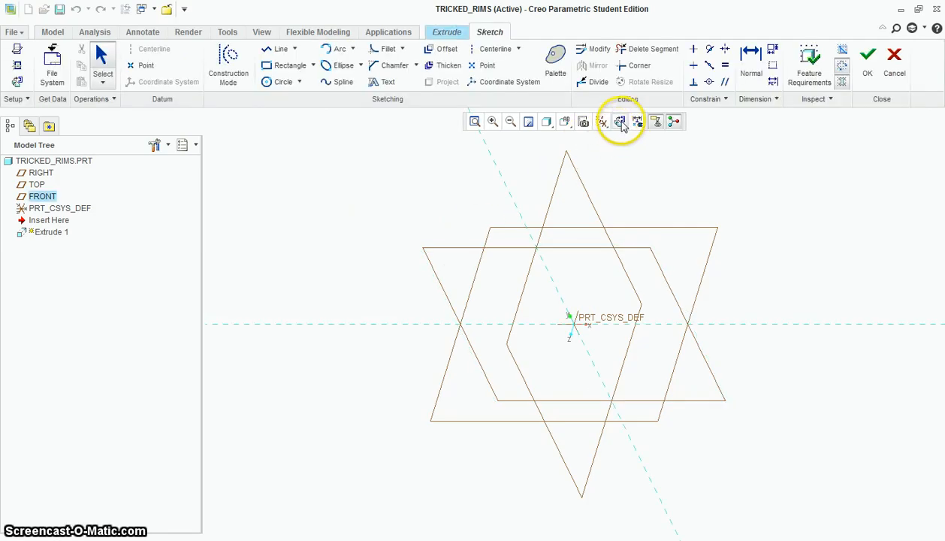
left_click(620, 122)
left_click(279, 82)
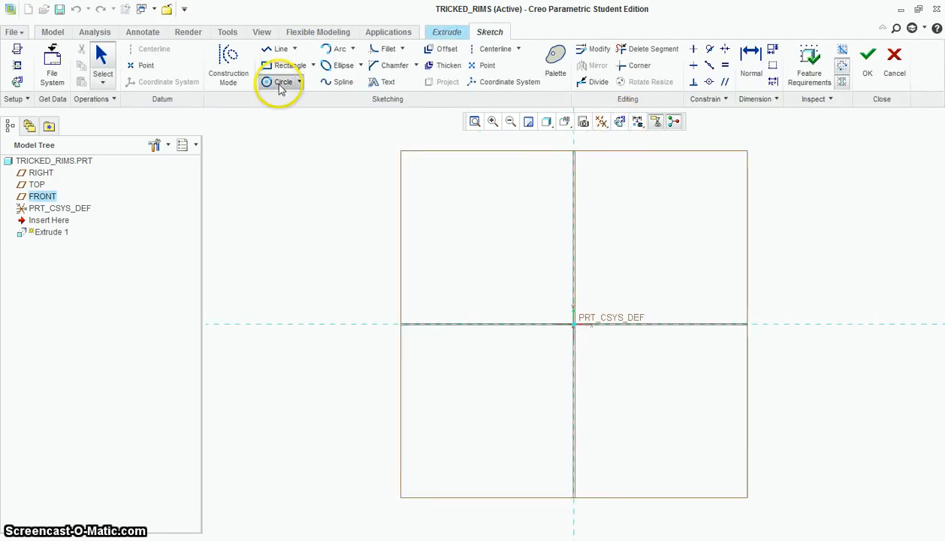
left_click(575, 325)
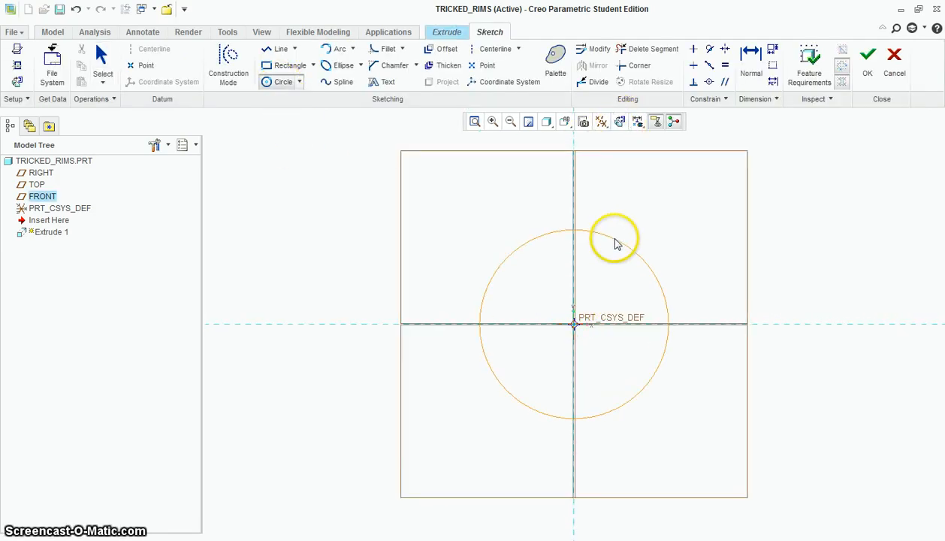
left_click(649, 264)
middle_click(519, 262)
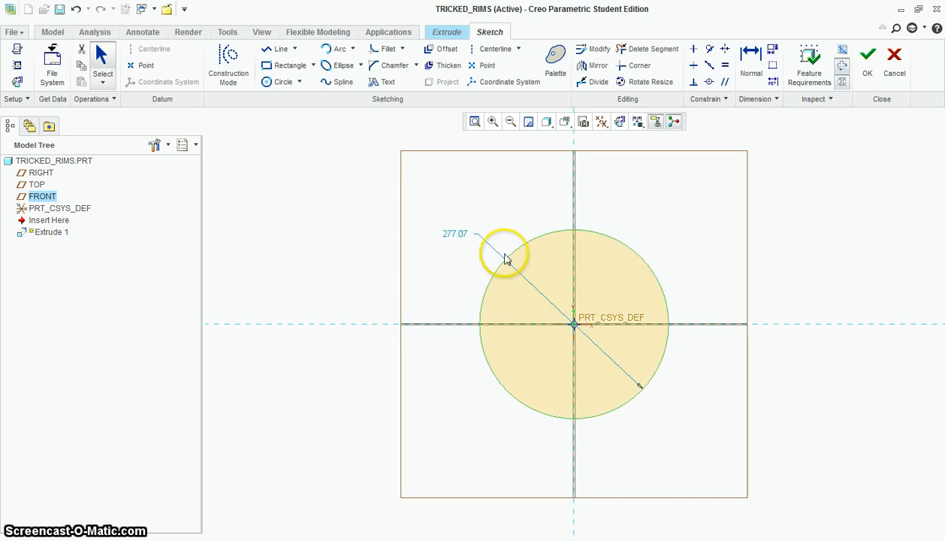
double_click(463, 233)
type("40")
key("Return")
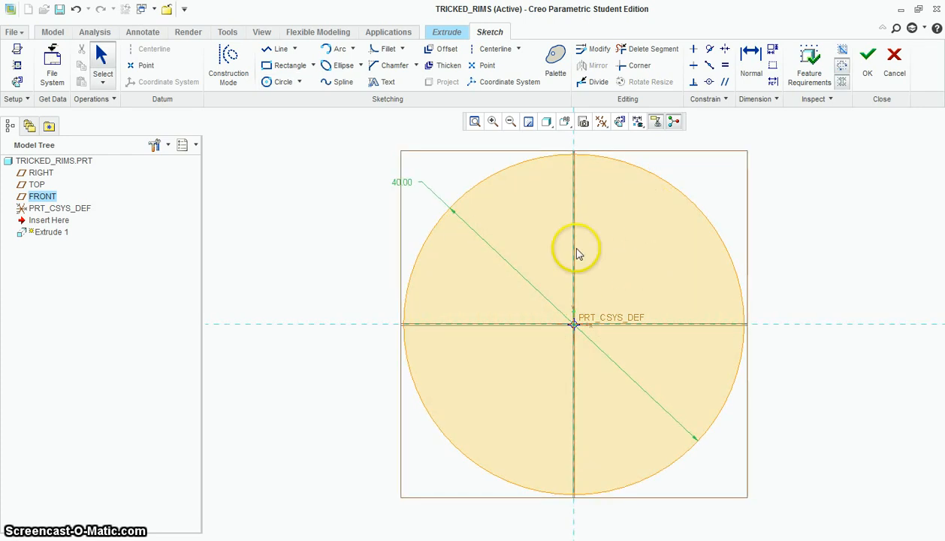
Add a concentric inner circle with a diameter of 38 in and finish the ring sketch
left_click(279, 81)
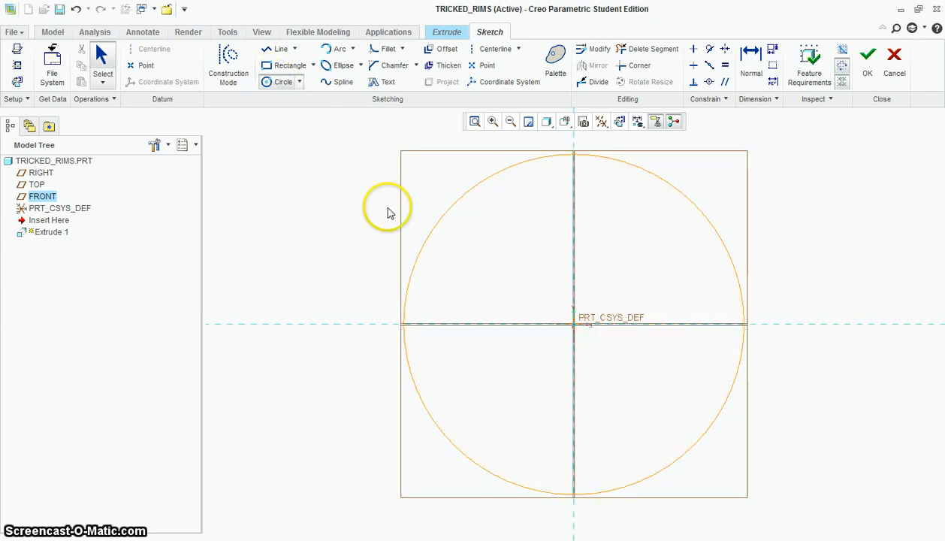
left_click(574, 324)
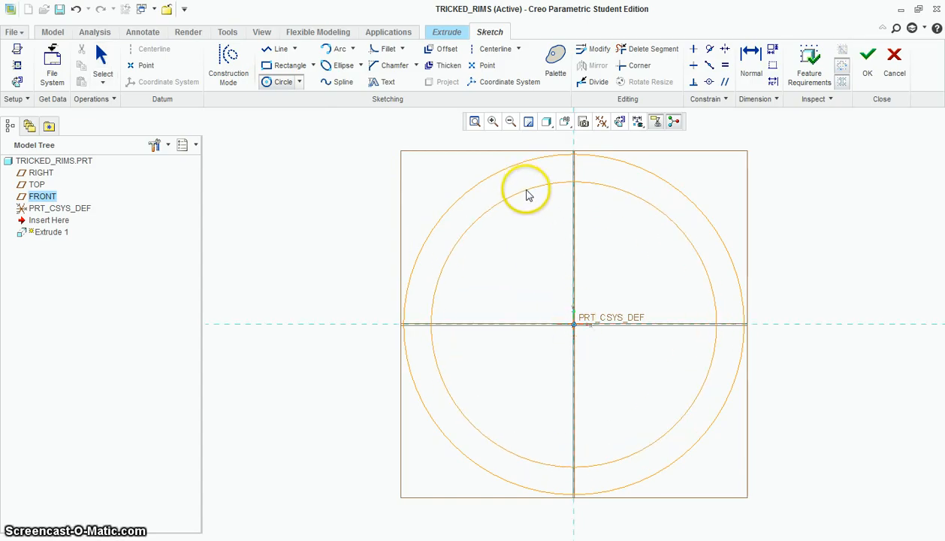
left_click(526, 193)
middle_click(455, 239)
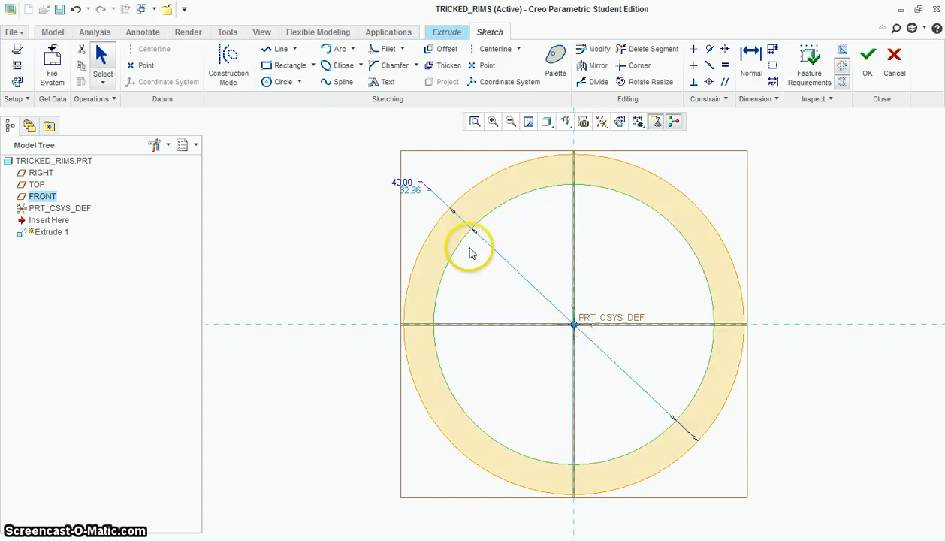
double_click(414, 188)
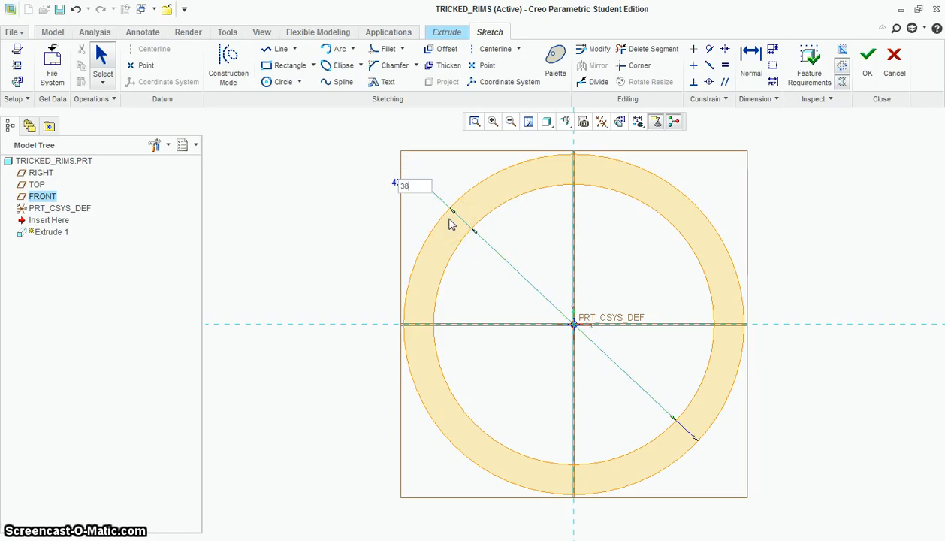
left_click(448, 217)
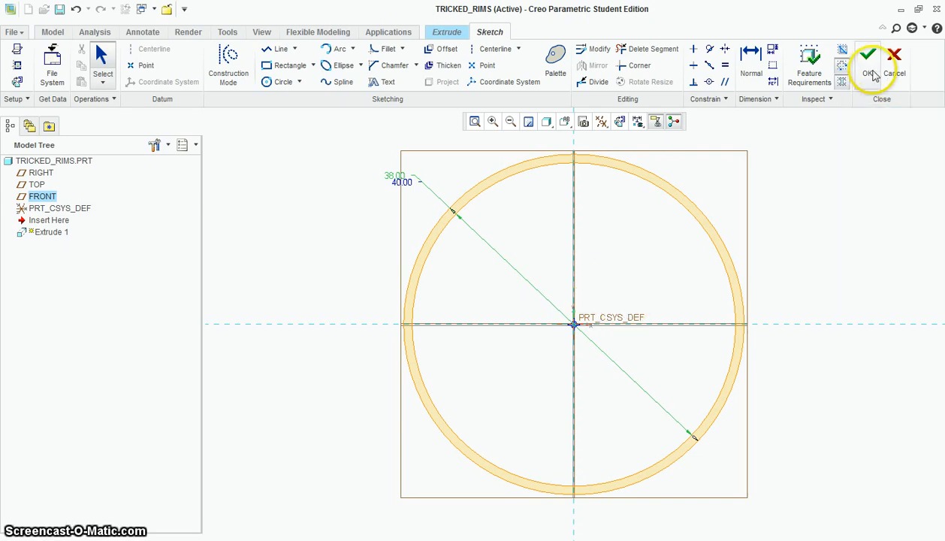
left_click(872, 74)
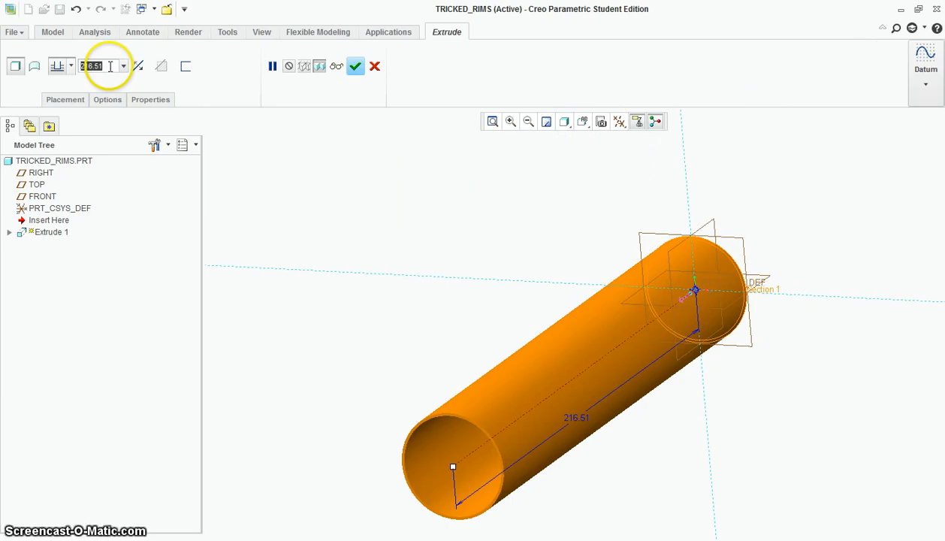
Extrude the ring to a depth of 22 in, symmetrically on both sides of the FRONT plane
type("22")
key("Return")
scroll(782, 314, "up", 4)
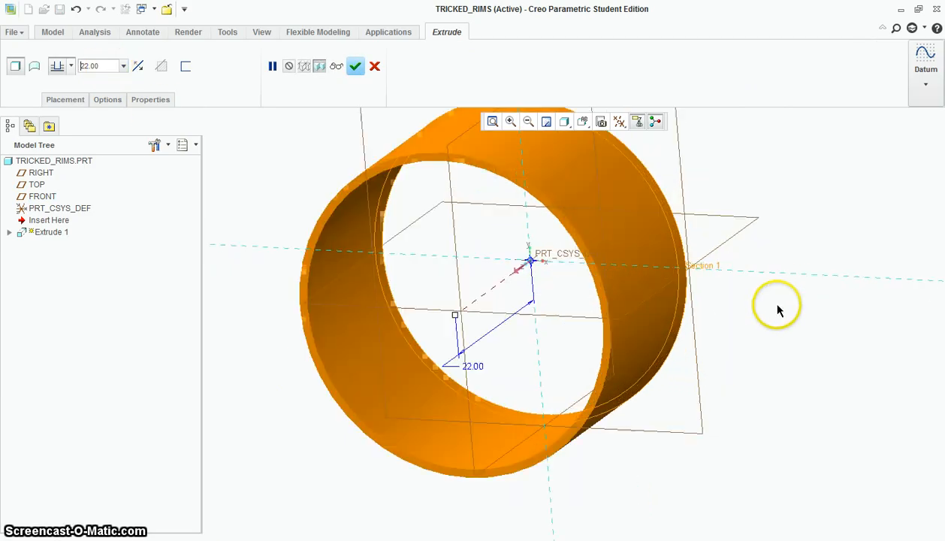
middle_click_drag(779, 310, 764, 324)
scroll(760, 320, "up", 2)
scroll(692, 184, "down", 1)
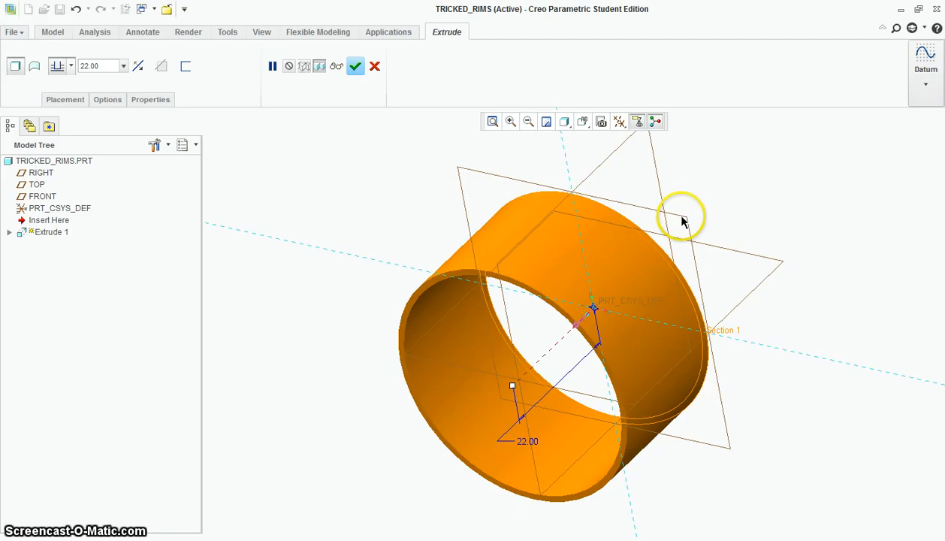
left_click(71, 68)
left_click(58, 105)
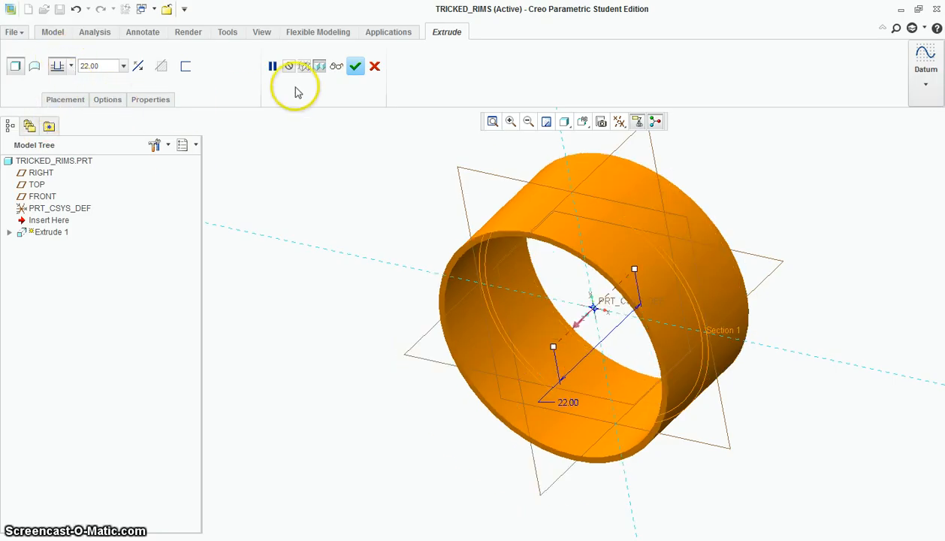
left_click(356, 66)
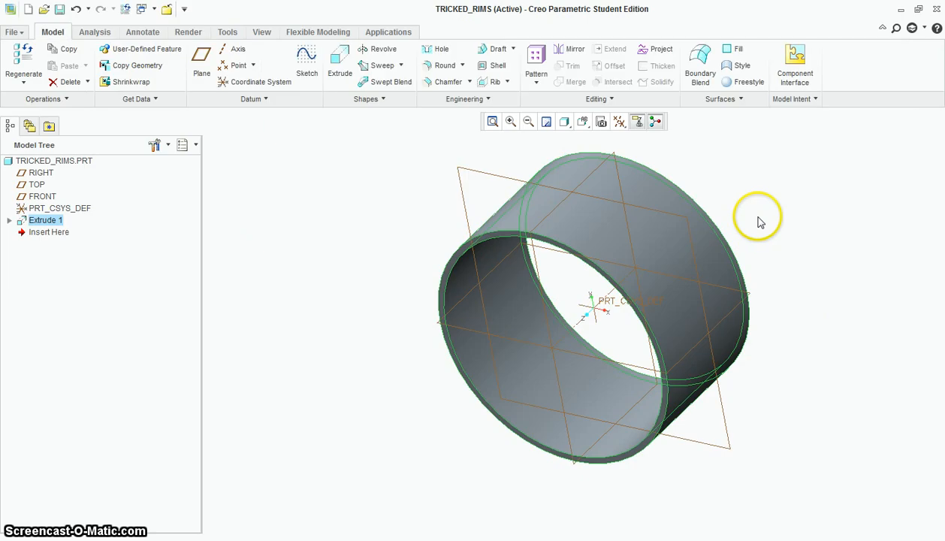
Start a second extrusion with its sketch on the FRONT plane, viewed straight on
scroll(807, 281, "up", 1)
scroll(807, 281, "down", 2)
mouse_move(806, 281)
middle_mouse_down()
mouse_move(827, 258)
mouse_move(817, 274)
middle_mouse_up()
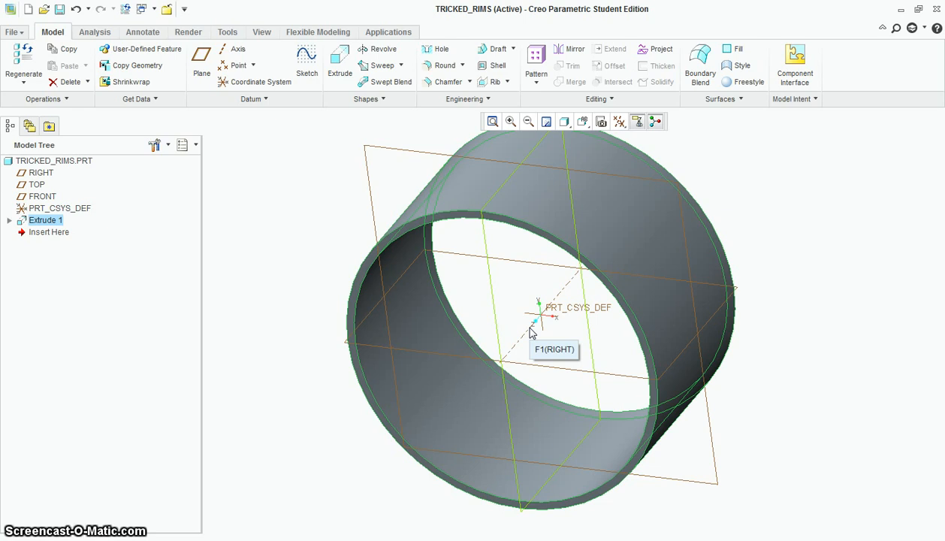
left_click(339, 73)
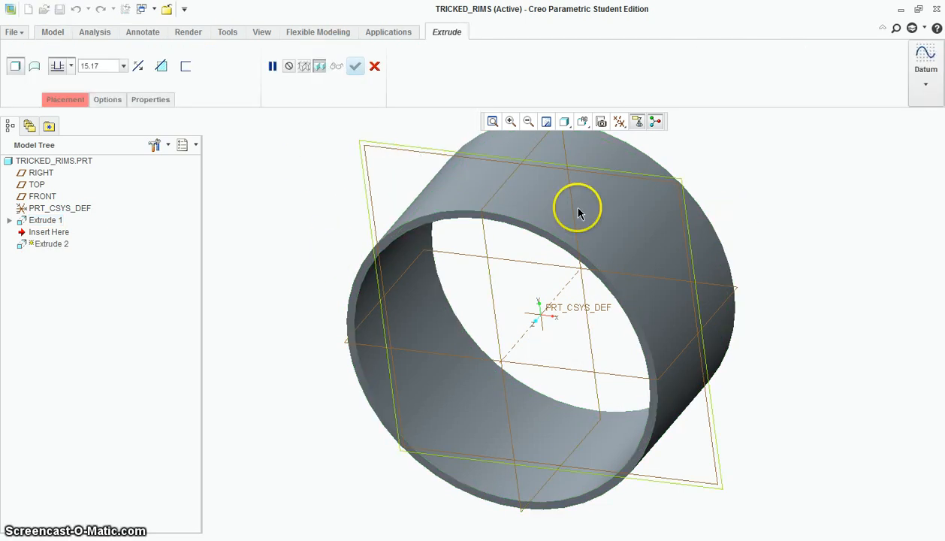
middle_click_drag(876, 280, 876, 299)
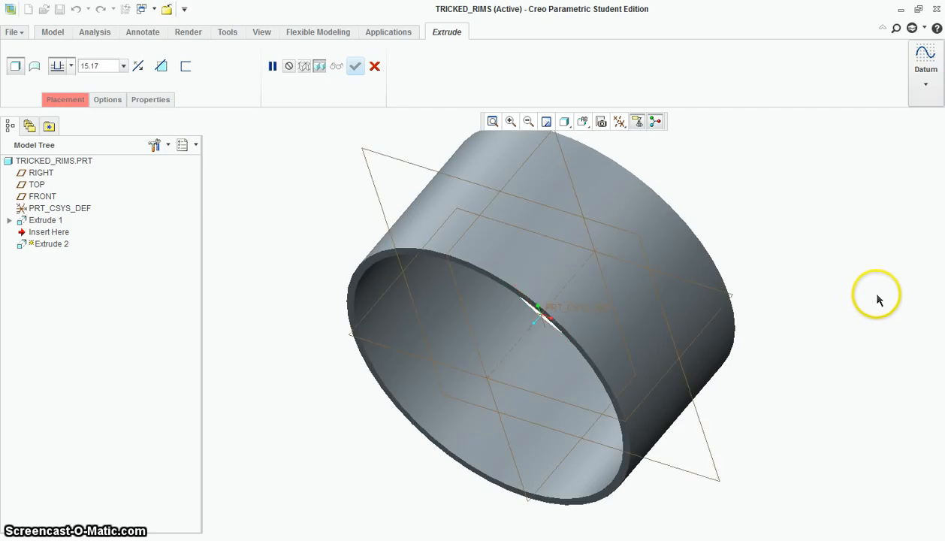
scroll(877, 299, "down", 2)
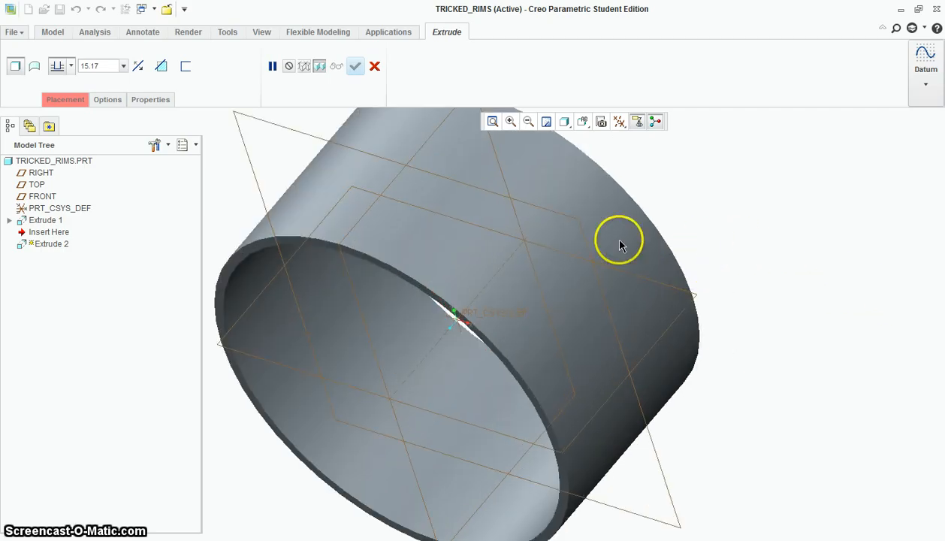
left_click(277, 126)
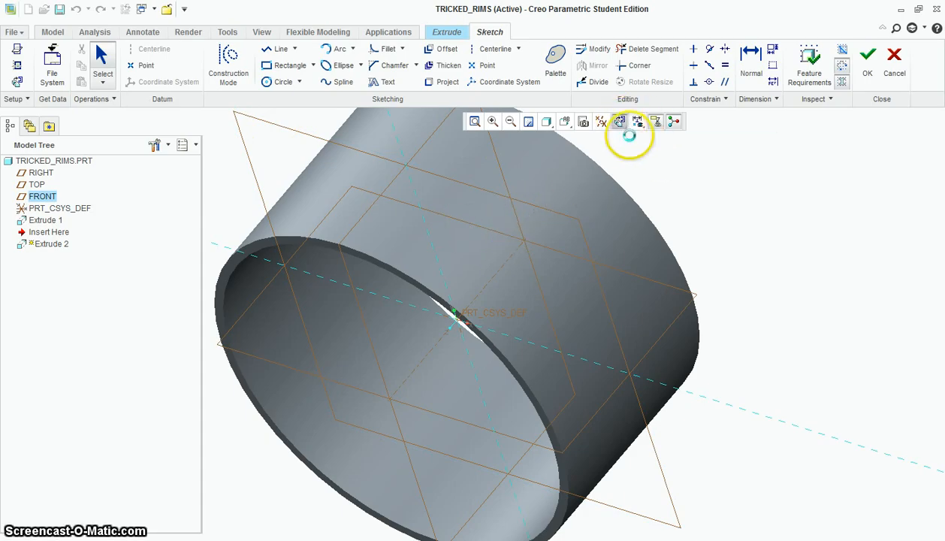
left_click(636, 121)
scroll(671, 275, "down", 2)
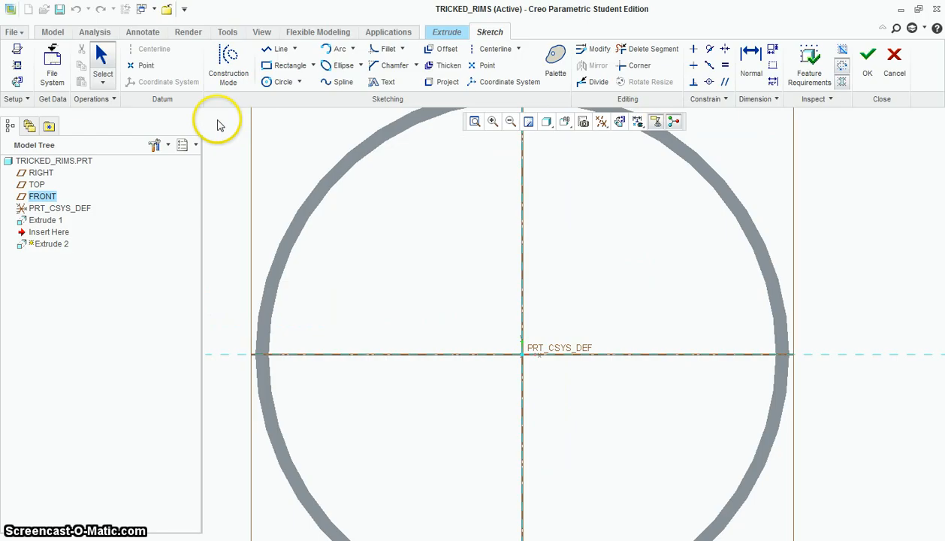
Sketch a hub circle centred on the origin, set its diameter to 10 in, and finish the sketch
left_click(279, 81)
left_click(522, 354)
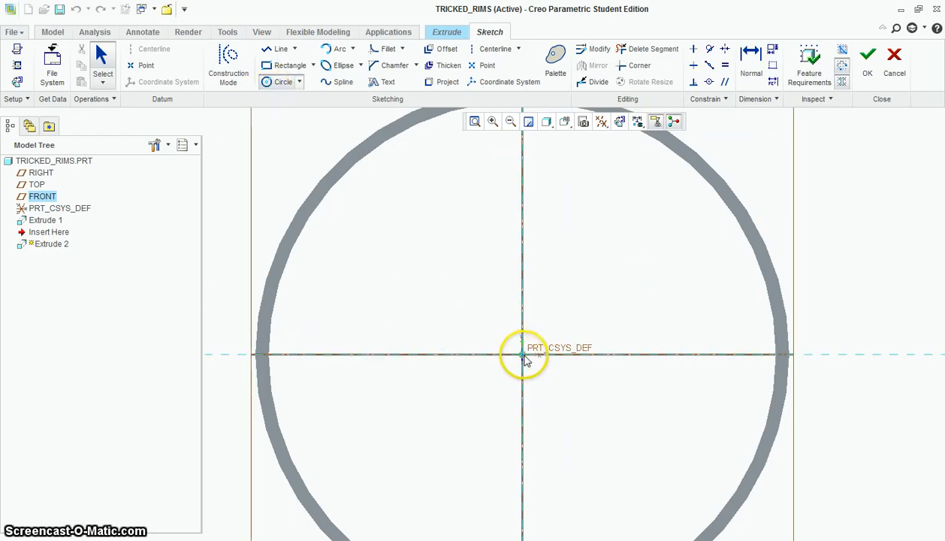
left_click(568, 312)
middle_click(600, 319)
middle_click(452, 299)
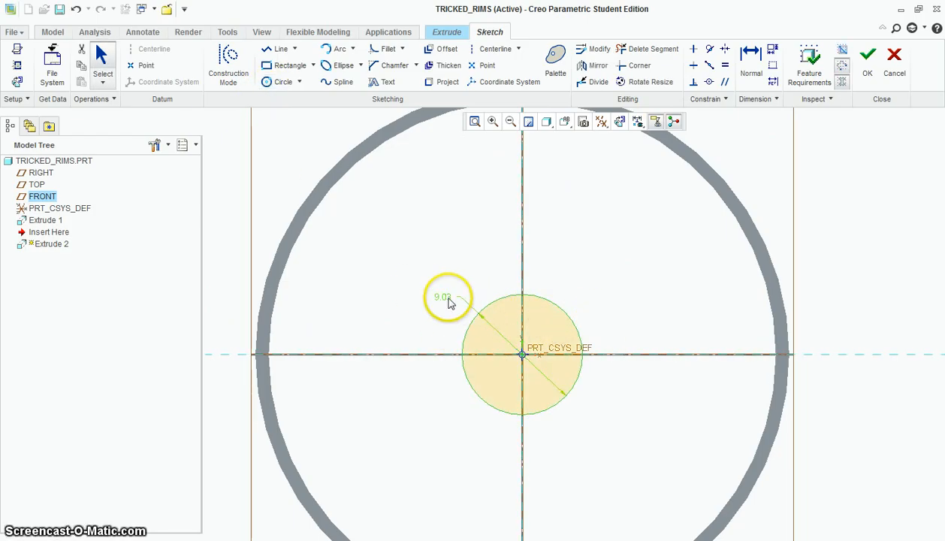
double_click(446, 297)
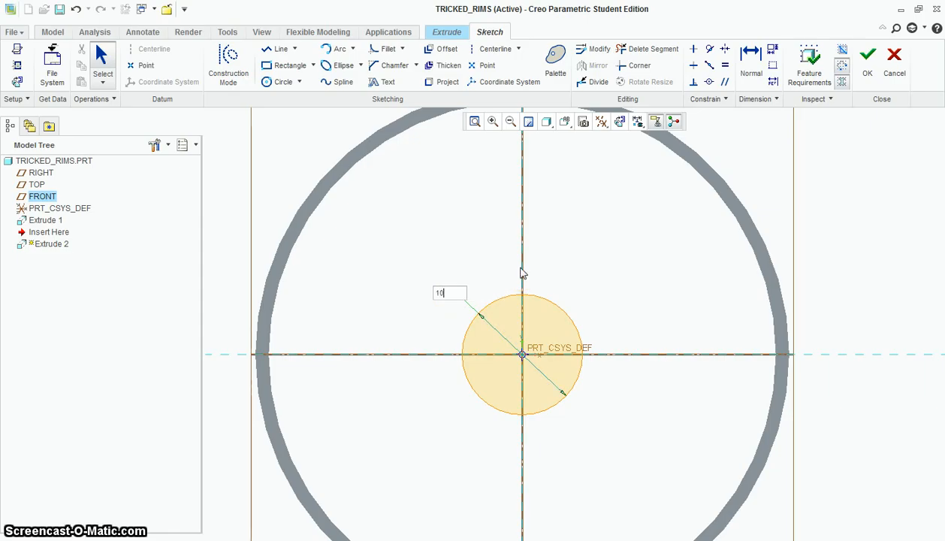
key("Return")
left_click(480, 348)
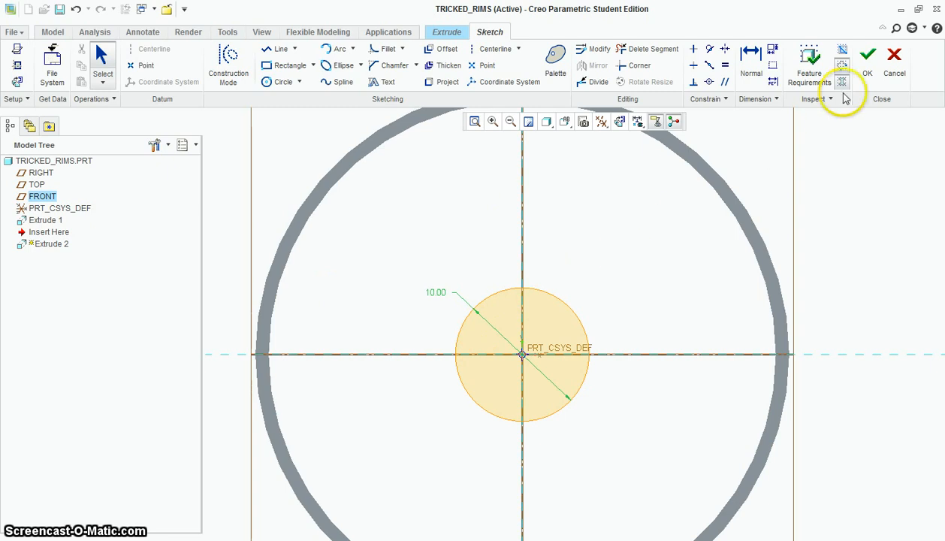
left_click(867, 63)
Extrude the hub circle 11 in from the FRONT plane to one side, ending flush with the ring's edge
mouse_move(686, 280)
middle_mouse_down()
mouse_move(630, 346)
mouse_move(622, 343)
middle_mouse_up()
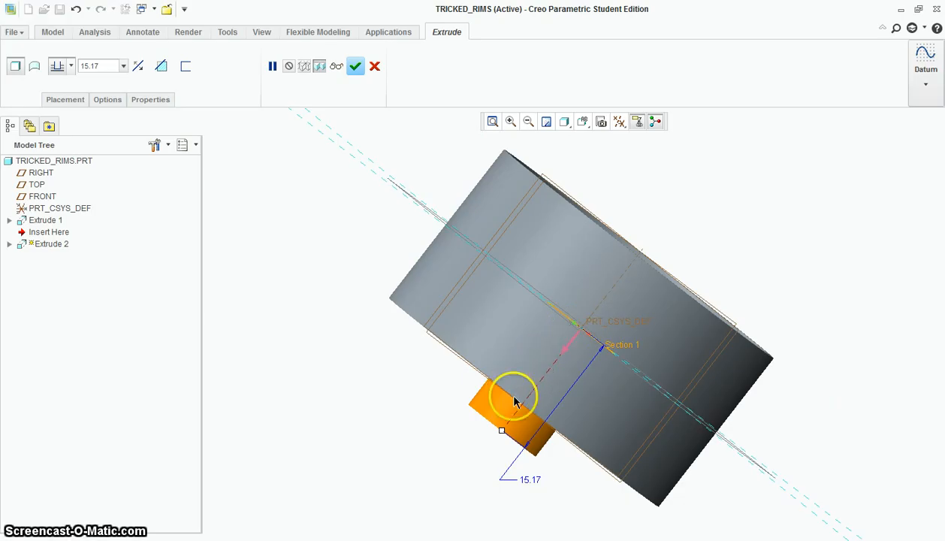
double_click(533, 477)
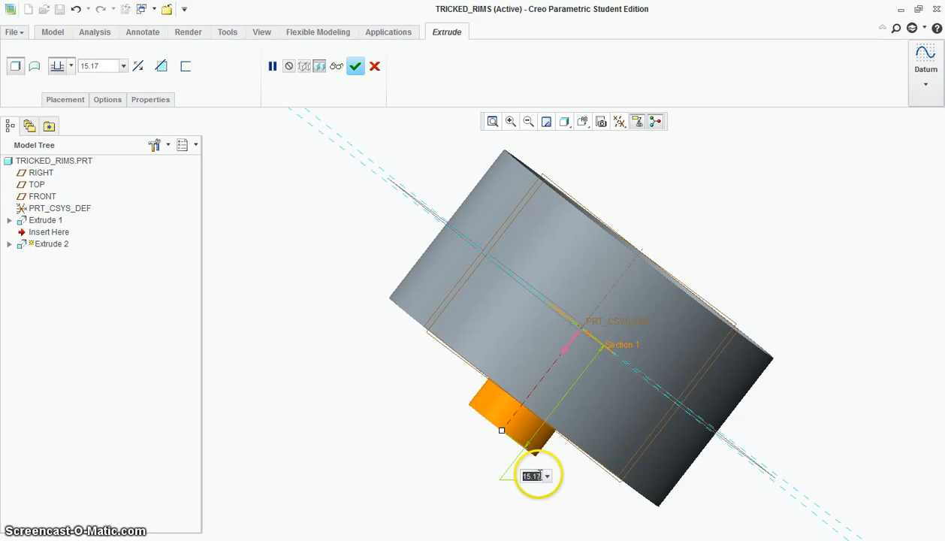
type("11")
key("Return")
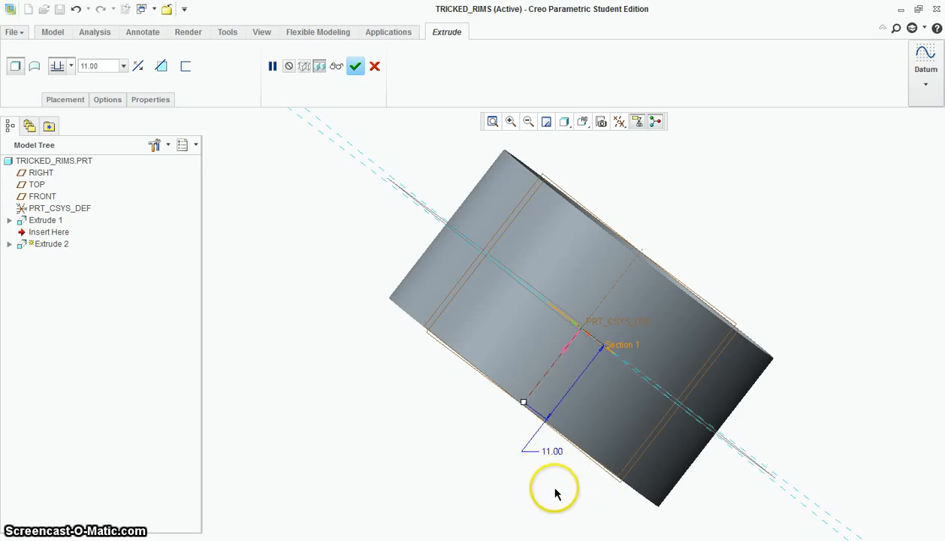
middle_click_drag(556, 492, 557, 435)
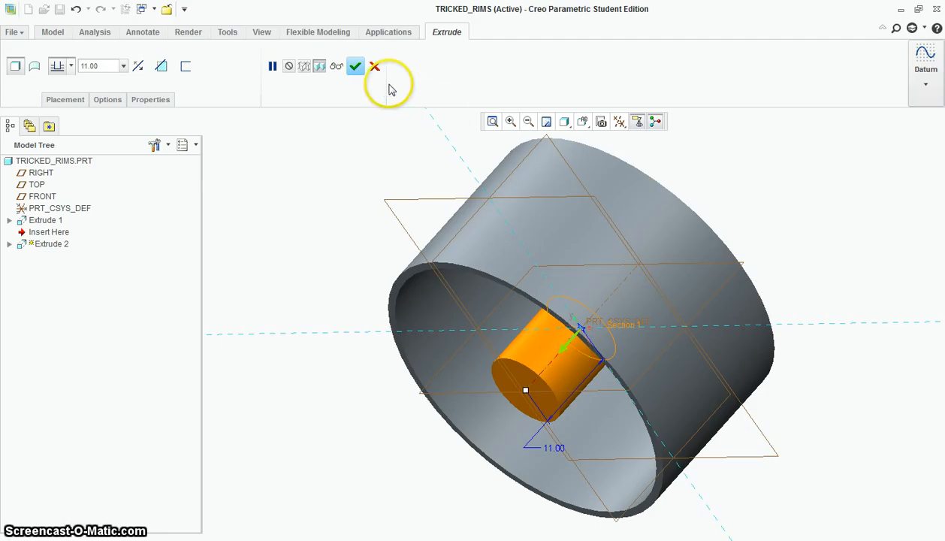
left_click(356, 67)
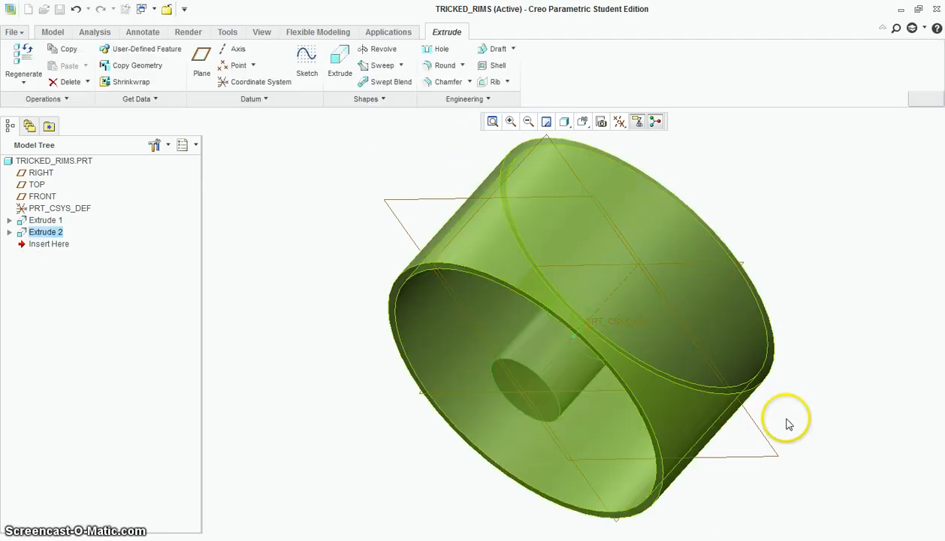
Start a Revolve feature with its sketch on the TOP plane, viewed straight on
middle_click_drag(785, 422, 707, 510)
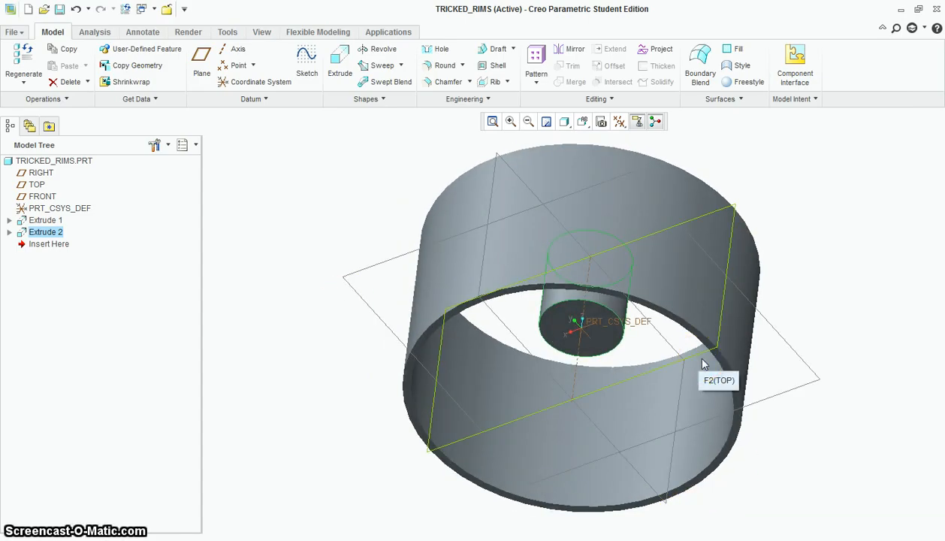
left_click(616, 410)
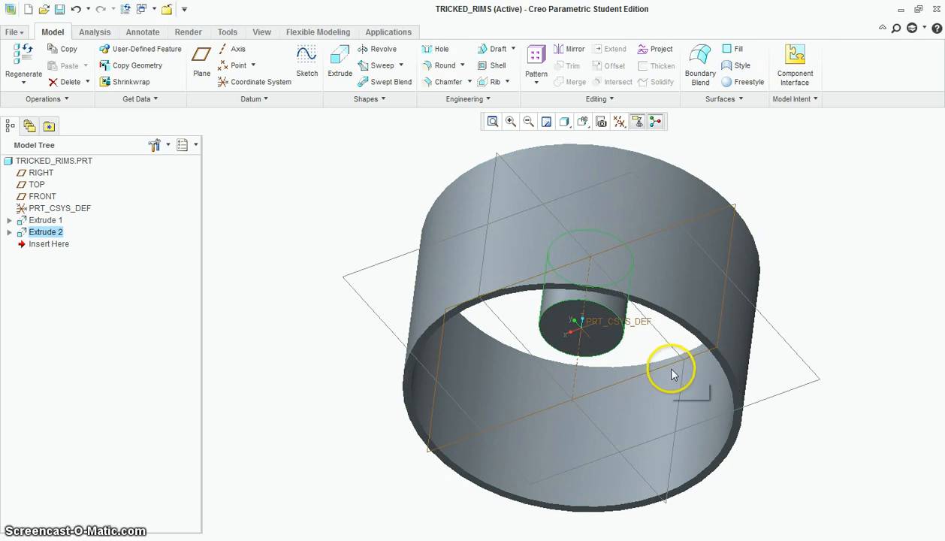
left_click(829, 328)
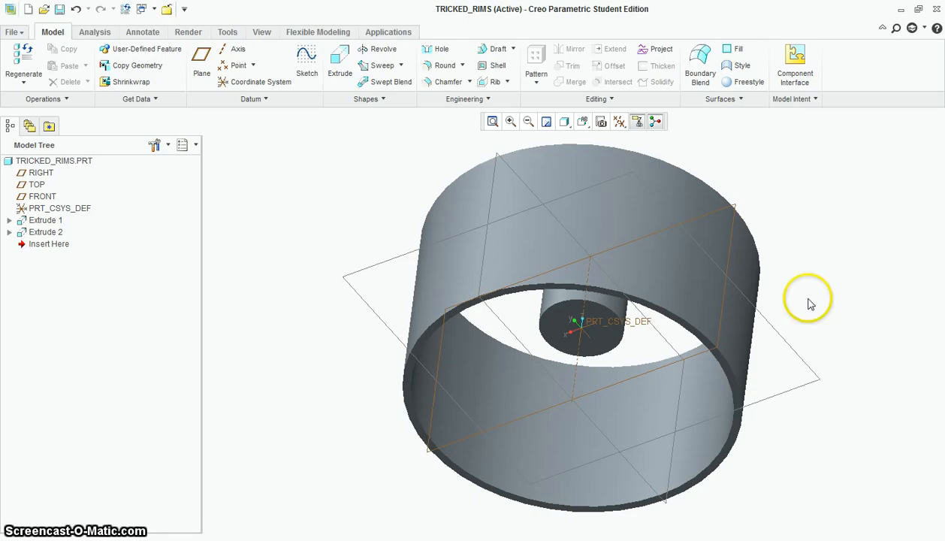
middle_click_drag(827, 322, 840, 259)
scroll(833, 258, "down", 2)
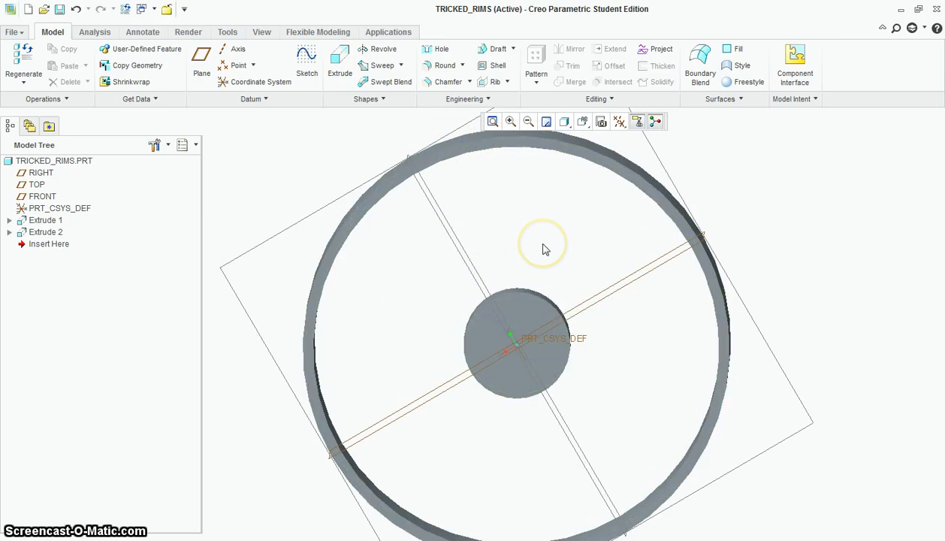
middle_click_drag(627, 269, 632, 301)
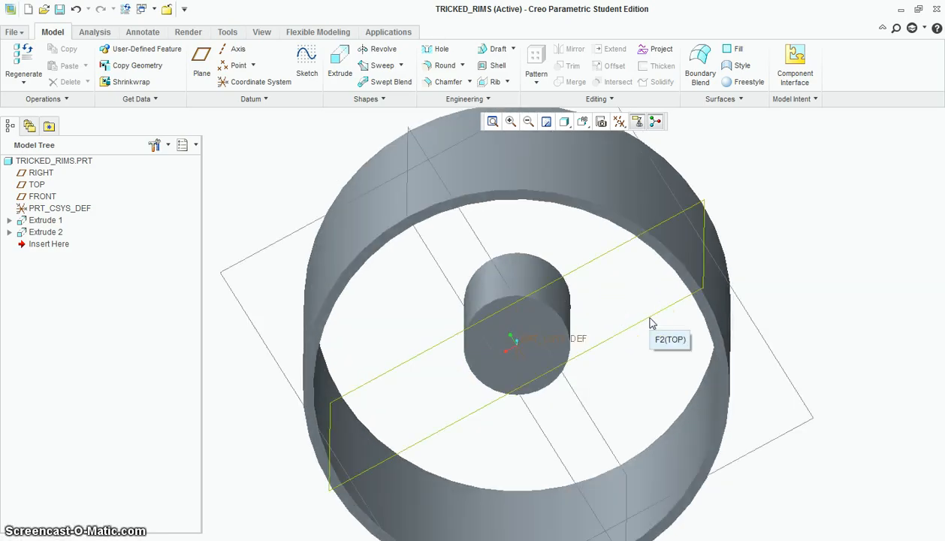
left_click(629, 313)
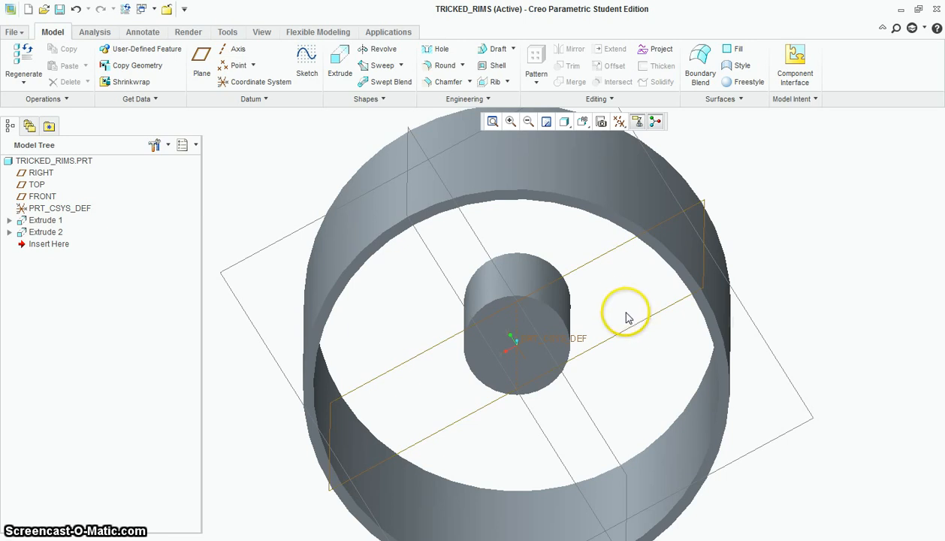
left_click(383, 51)
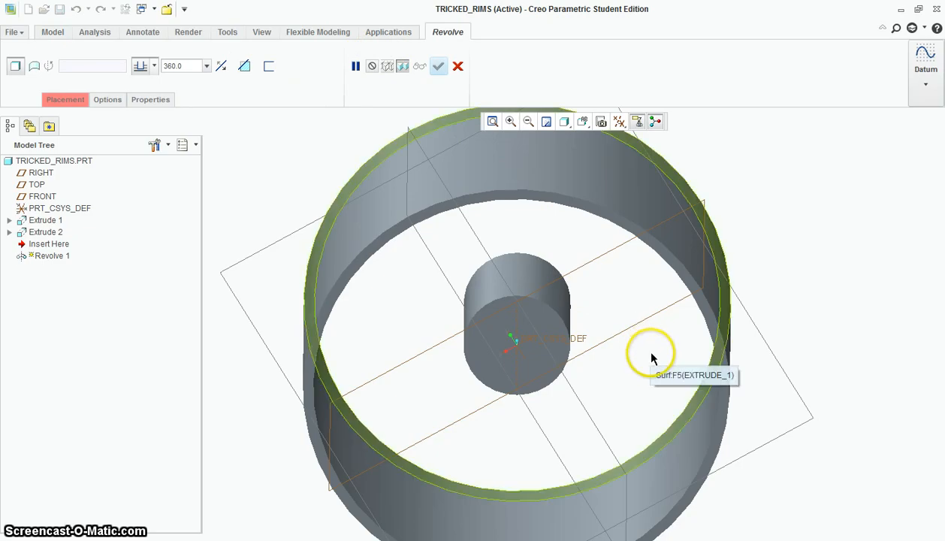
scroll(648, 333, "down", 1)
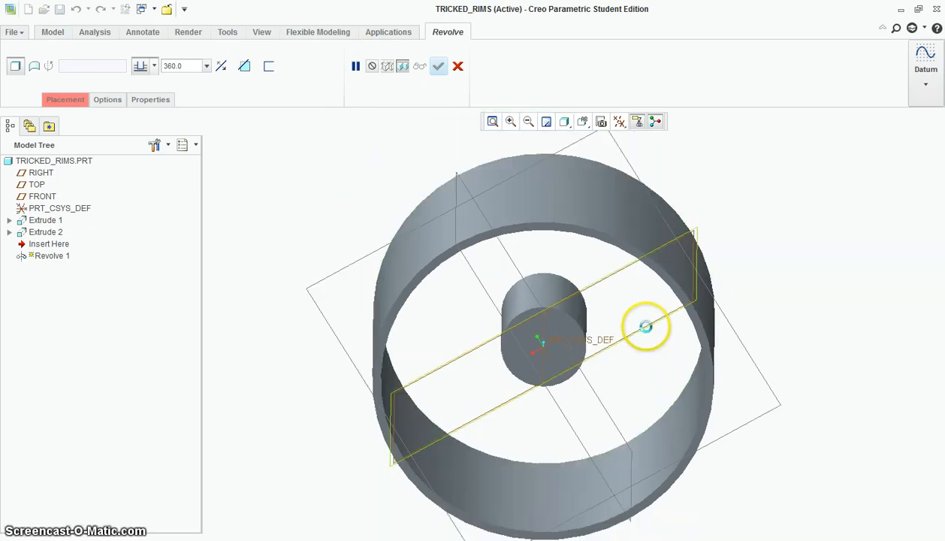
left_click(646, 327)
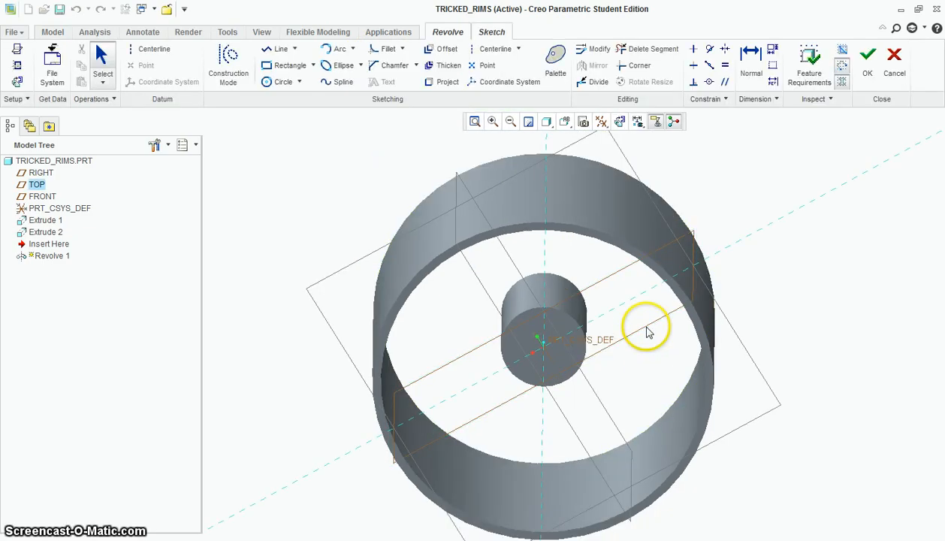
left_click(620, 123)
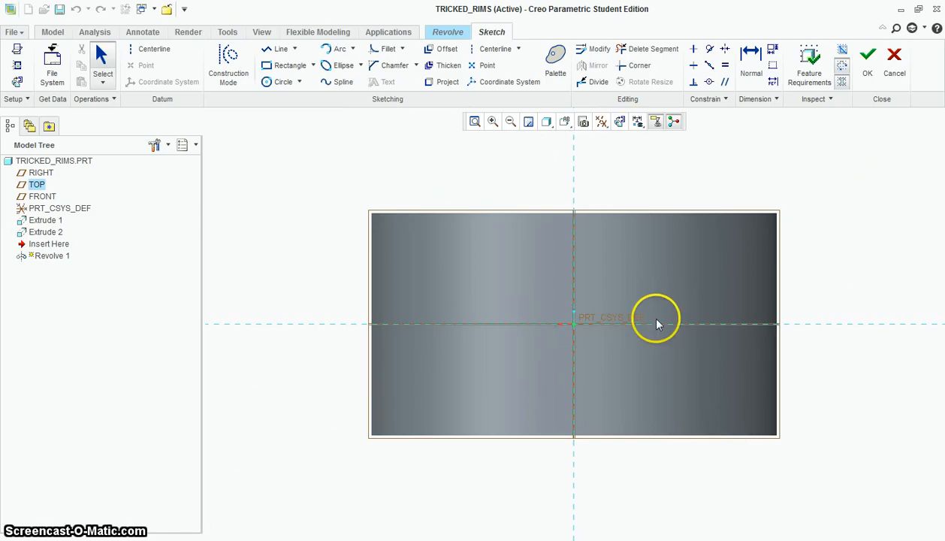
Display the model as wireframe and add the ring's inner wall, the hub's side wall and their shared end face as sketch references
scroll(807, 297, "up", 1)
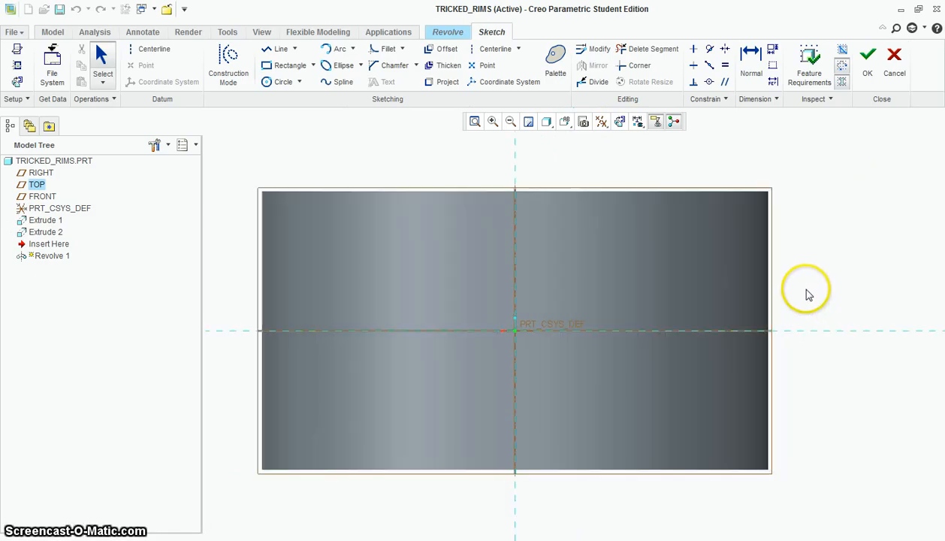
left_click(547, 122)
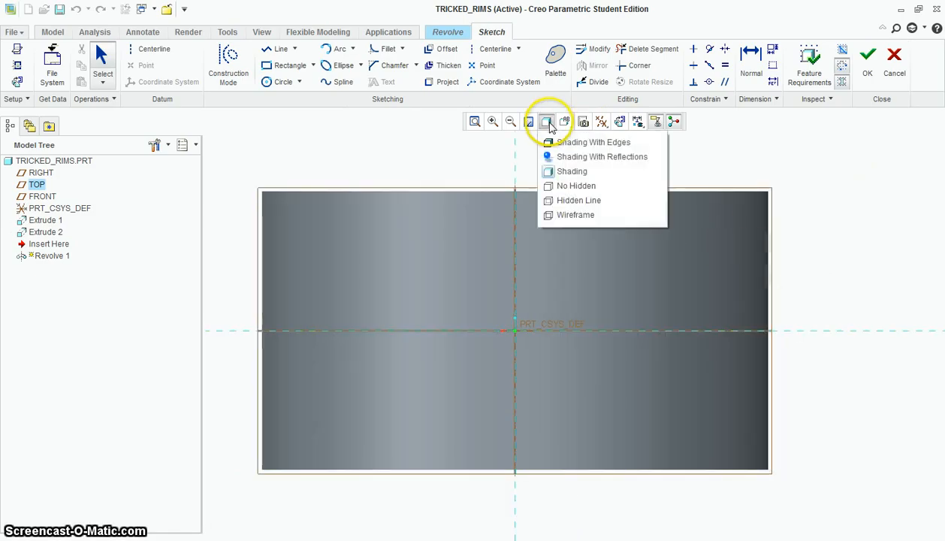
left_click(576, 217)
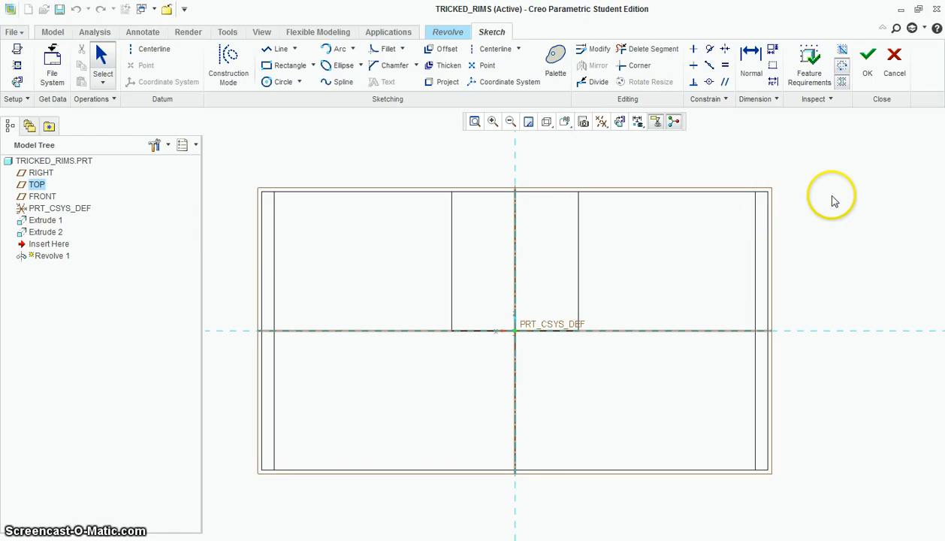
right_click(824, 256)
left_click(846, 274)
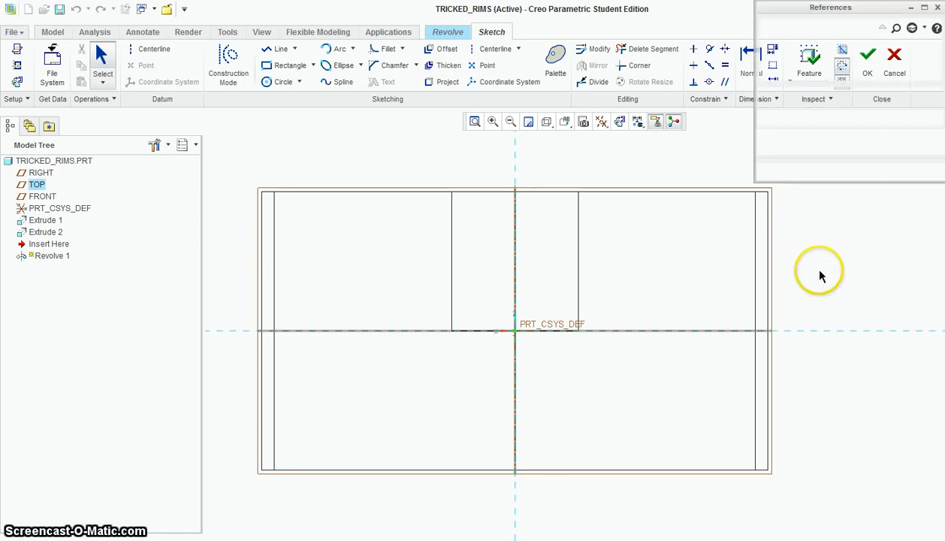
left_click(734, 401)
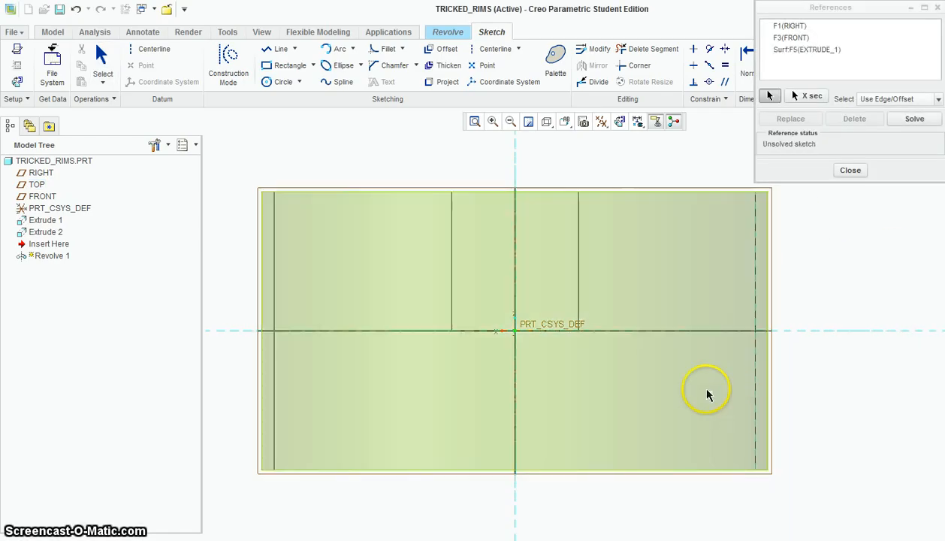
left_click(570, 329)
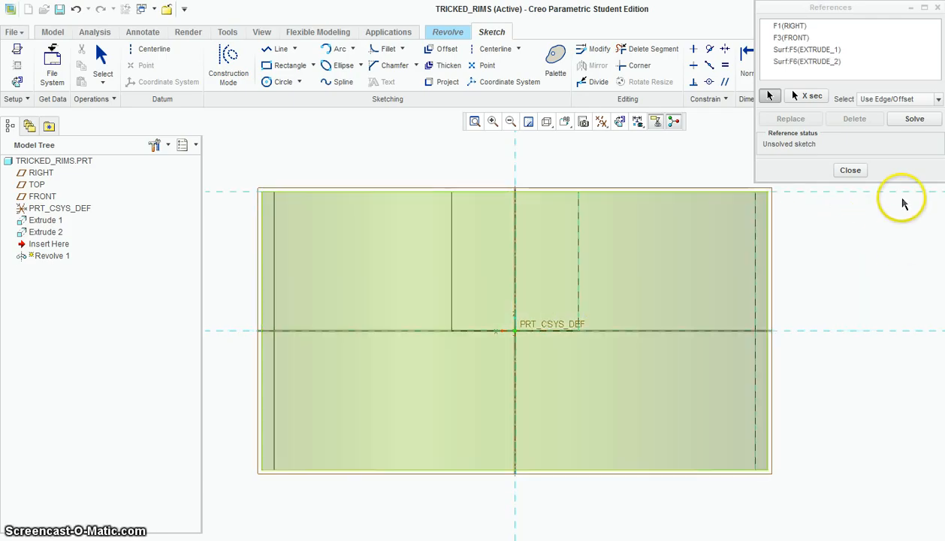
left_click(852, 171)
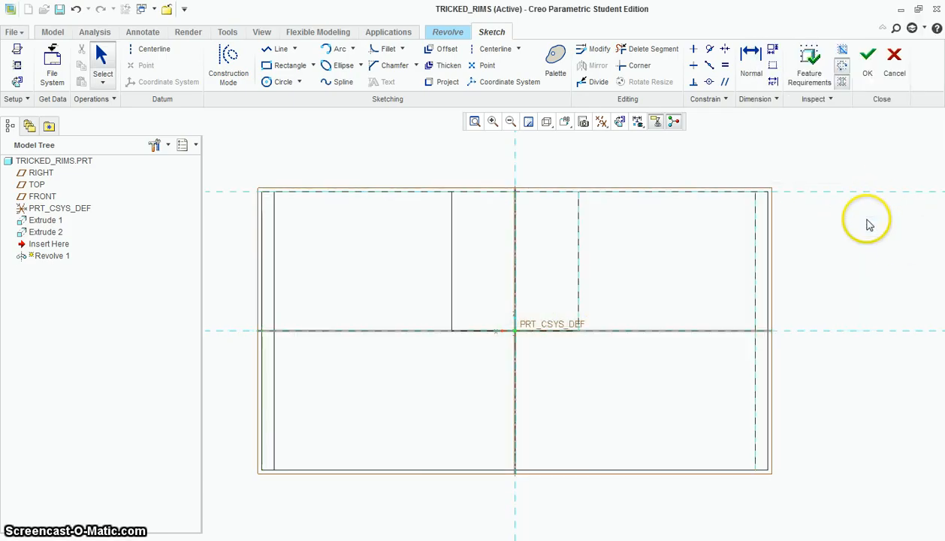
Sketch two bowed arcs, one above the other, from the ring's inner wall to the wheel's central axis
scroll(820, 242, "down", 1)
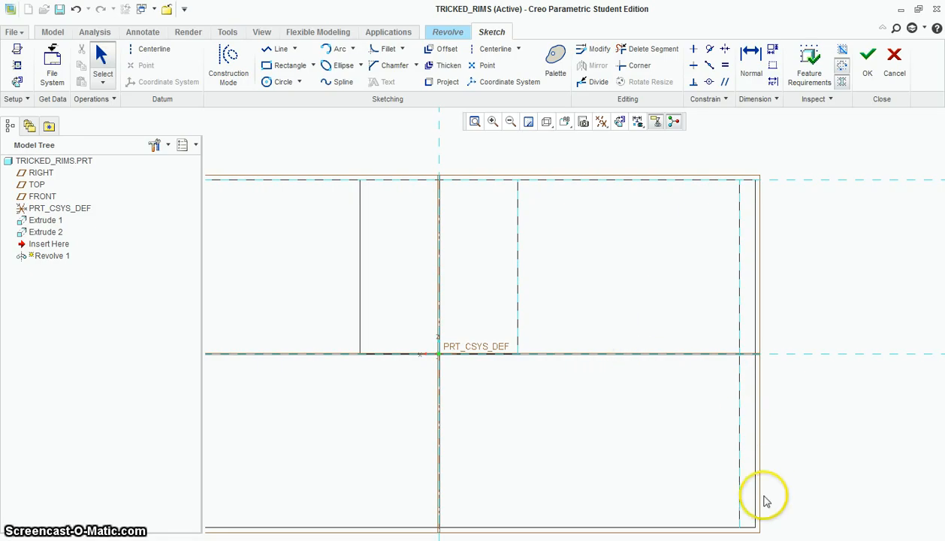
scroll(811, 489, "up", 2)
scroll(815, 513, "down", 1)
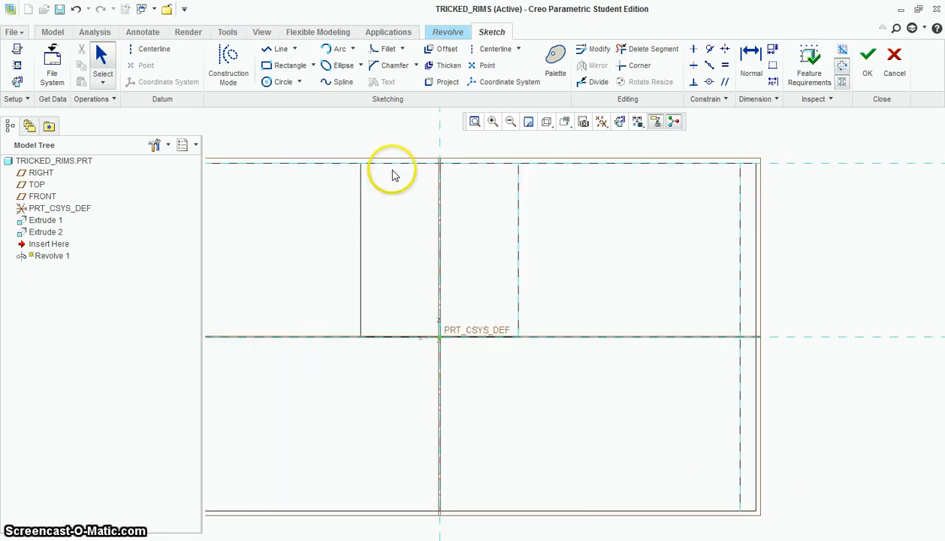
left_click(340, 51)
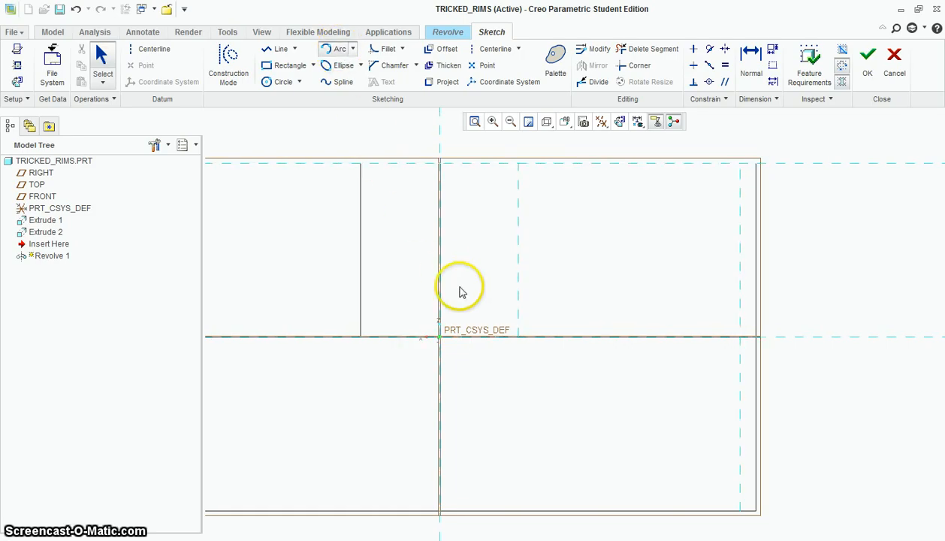
left_click(741, 489)
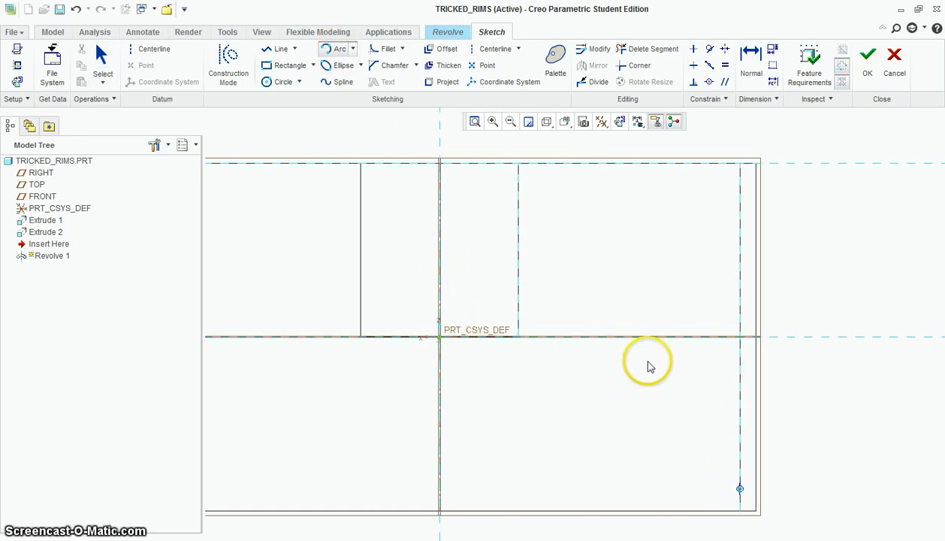
left_click(440, 290)
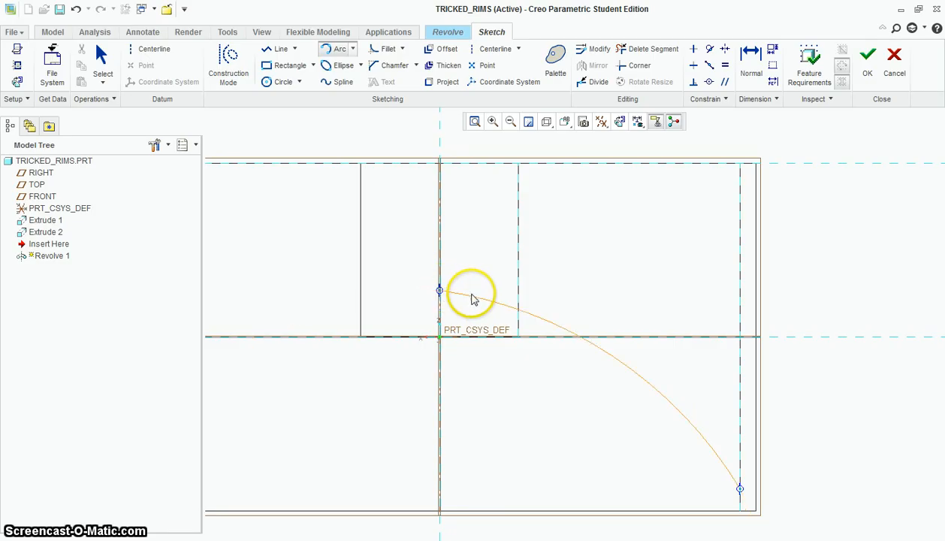
left_click(624, 380)
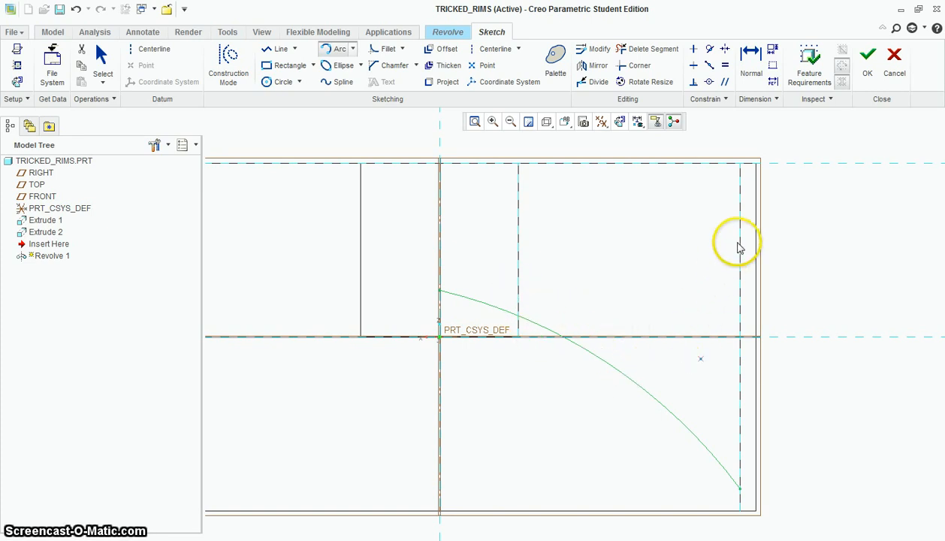
left_click(441, 185)
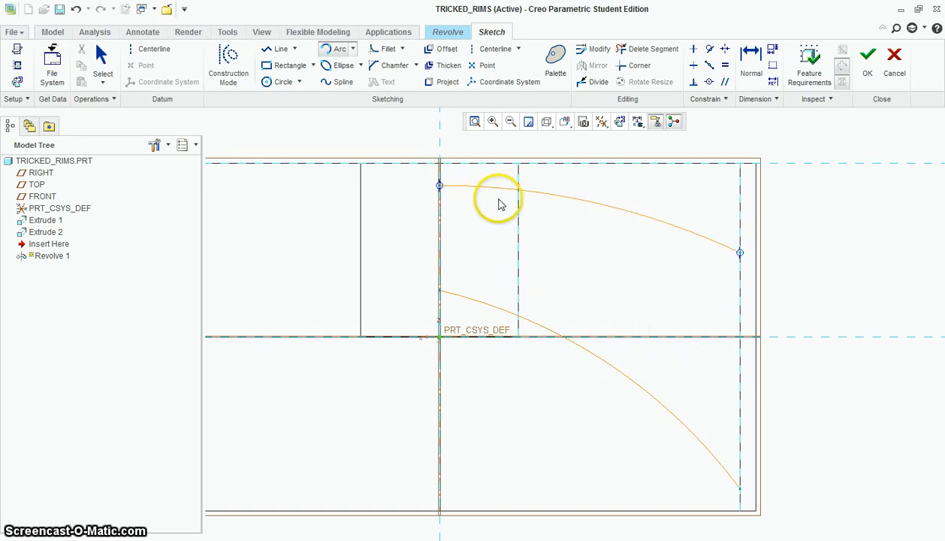
left_click(683, 239)
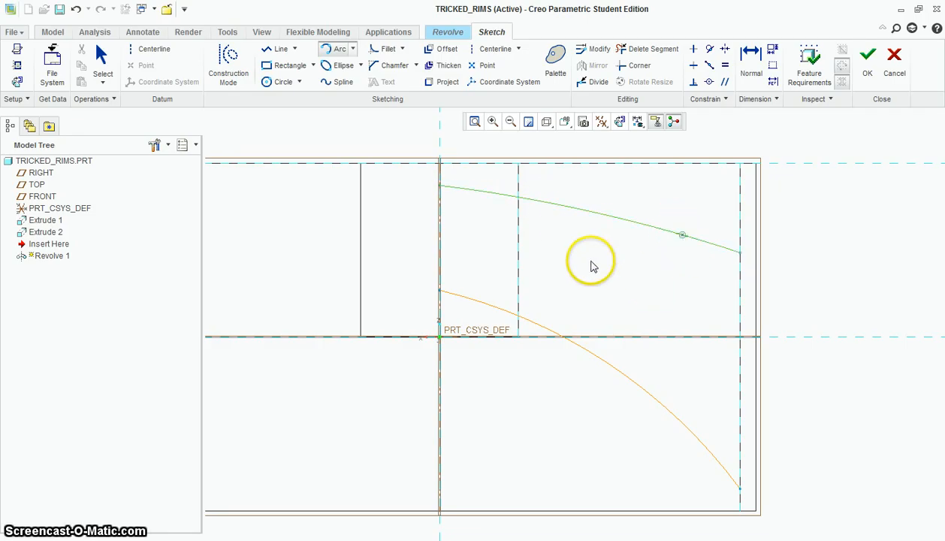
Close the profile with vertical lines joining the two arcs' ends along the central axis and along the ring's inner wall
left_click(280, 50)
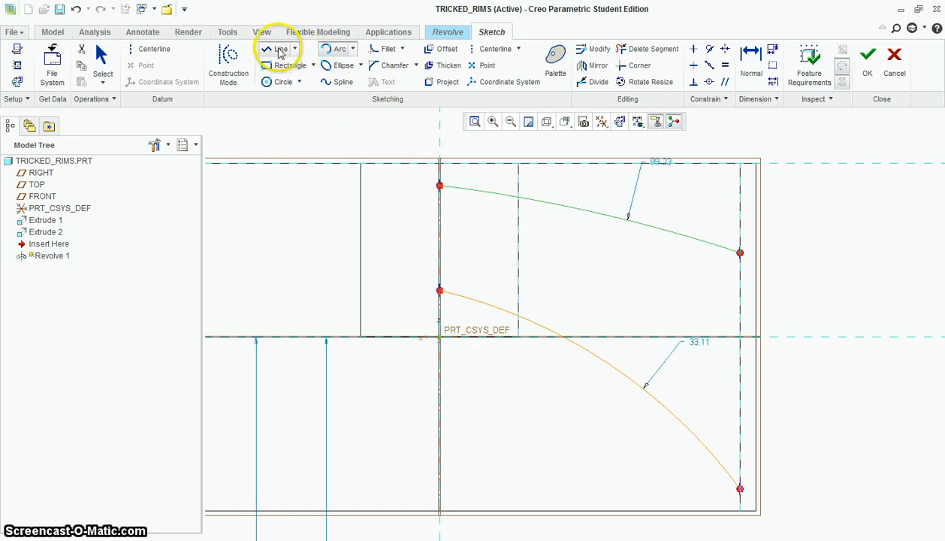
left_click(441, 186)
left_click(441, 291)
middle_click(571, 294)
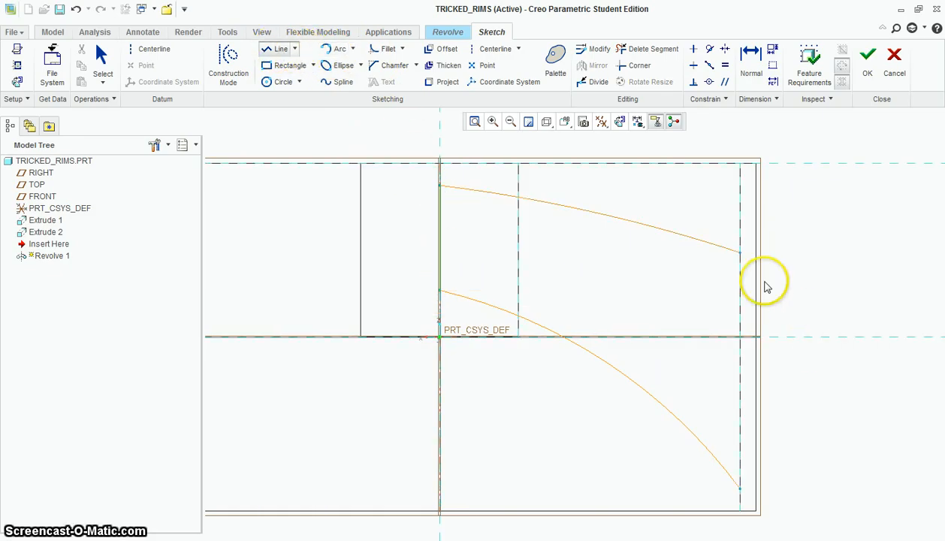
left_click(741, 253)
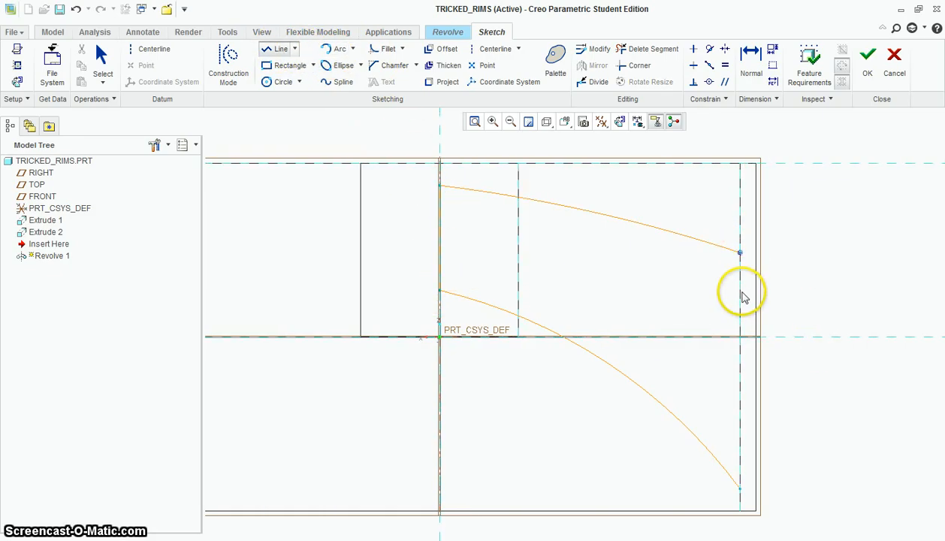
left_click(740, 490)
middle_click(655, 303)
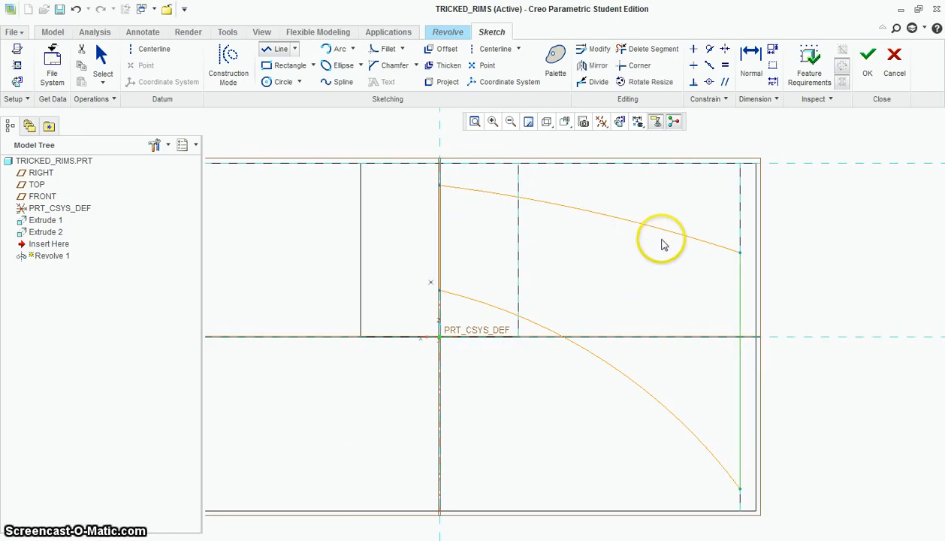
Place a vertical centerline along the wheel's central axis for the revolve
left_click(498, 50)
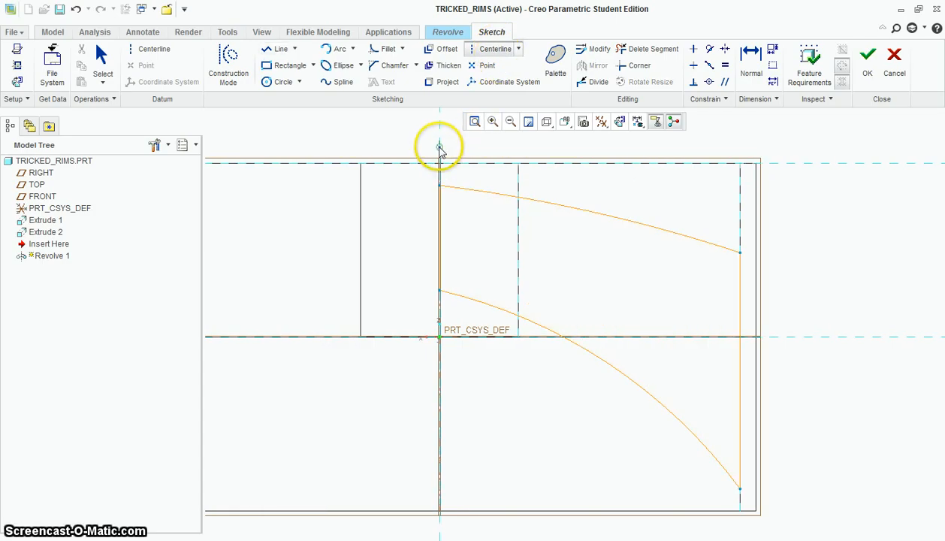
left_click(440, 146)
left_click(443, 187)
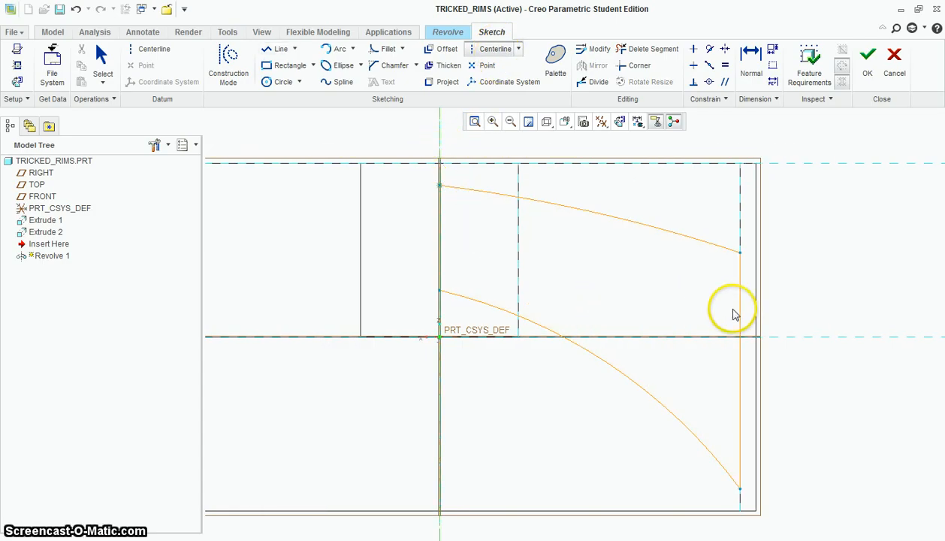
Display the model with plain shading, viewed at an angle, and finish the revolve sketch
scroll(797, 347, "down", 2)
mouse_move(795, 353)
middle_mouse_down()
mouse_move(819, 377)
mouse_move(819, 402)
mouse_move(820, 322)
mouse_move(840, 324)
middle_mouse_up()
scroll(834, 332, "down", 3)
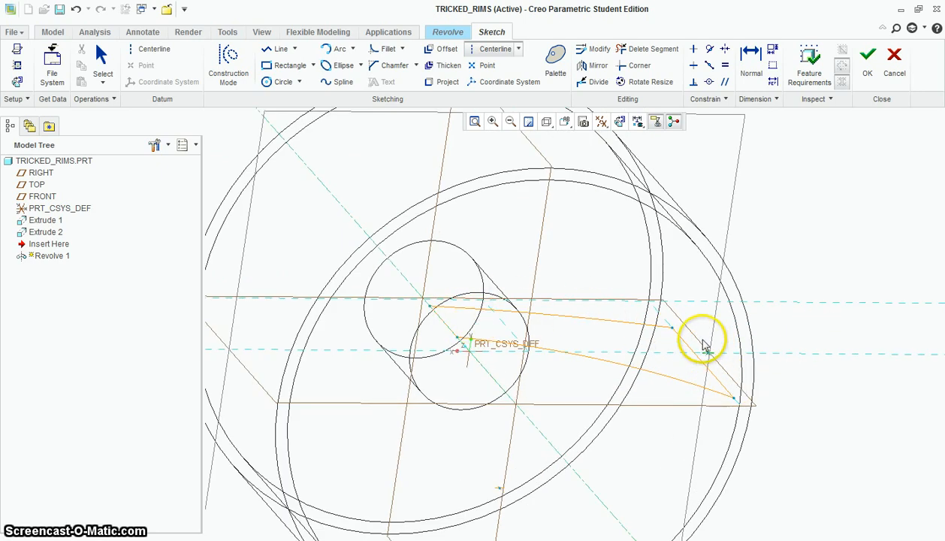
left_click(552, 127)
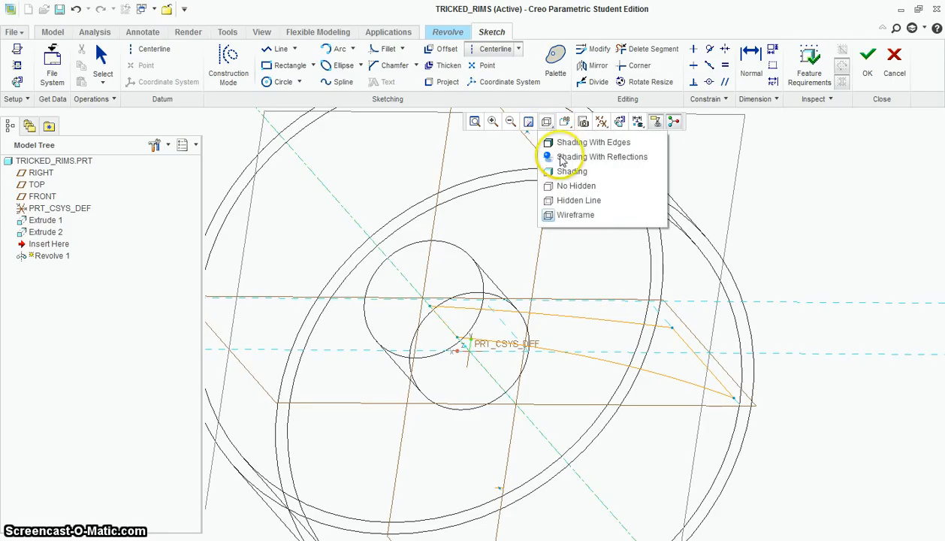
left_click(560, 171)
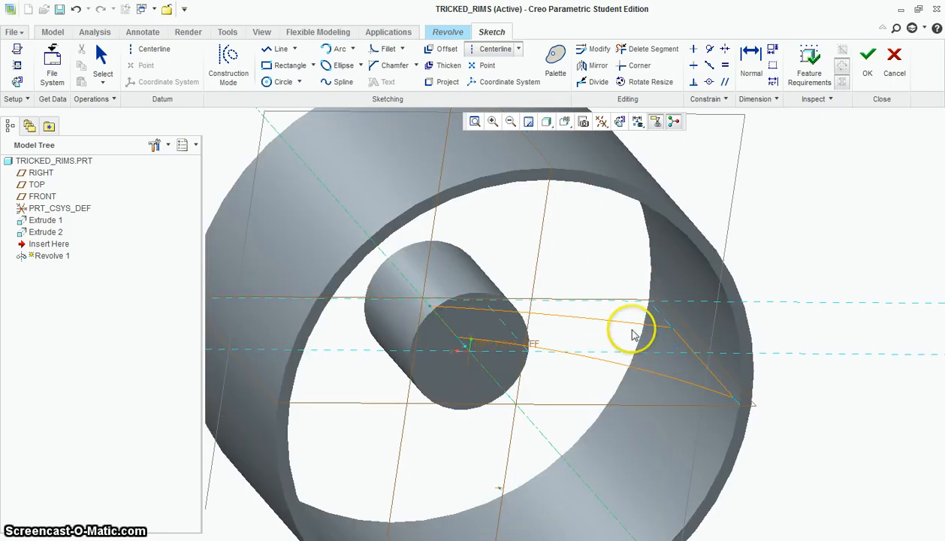
left_click(867, 60)
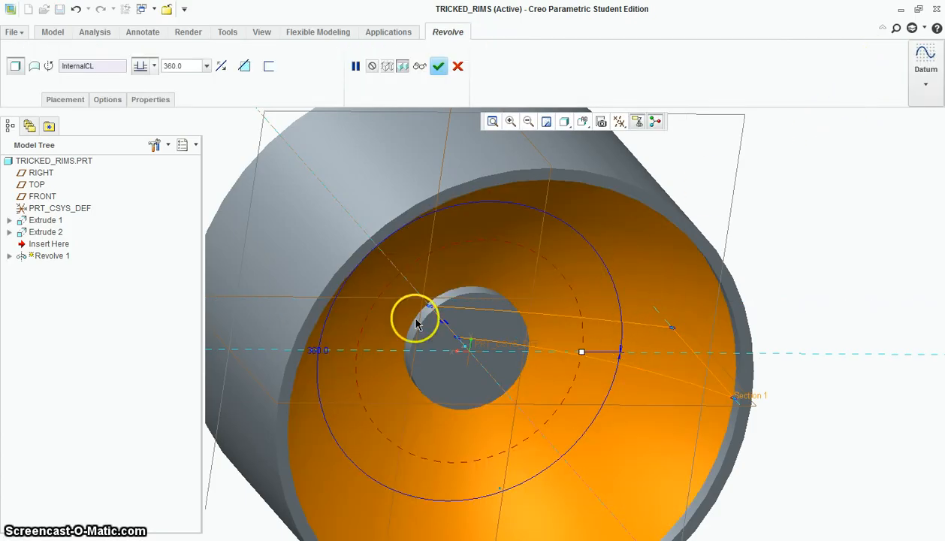
Reduce the revolve angle to 32 degrees so the profile forms a wedge between hub and ring, and complete the feature
mouse_move(583, 354)
left_mouse_down()
mouse_move(502, 412)
mouse_move(376, 317)
mouse_move(384, 301)
left_mouse_up()
left_click_drag(497, 268, 599, 284)
middle_click_drag(613, 342, 611, 287)
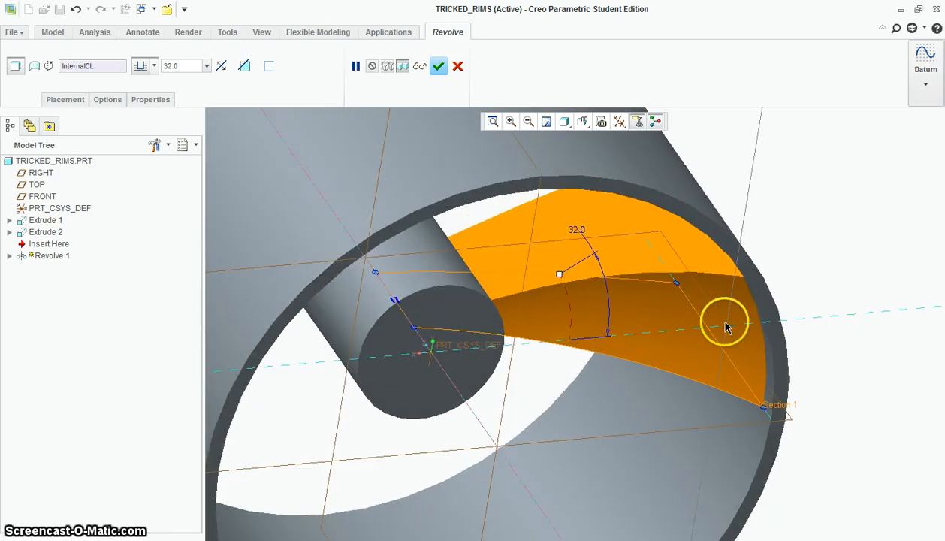
middle_click_drag(716, 328, 695, 294)
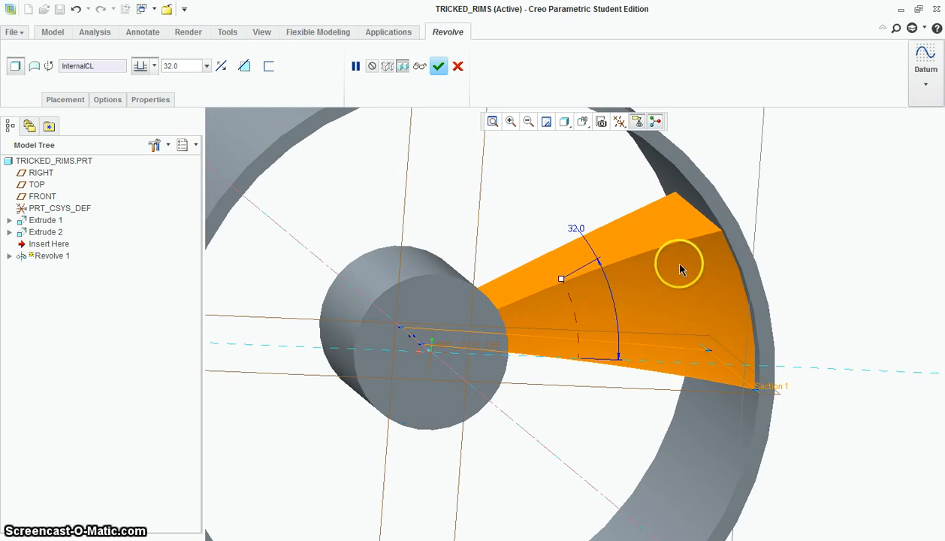
middle_click_drag(679, 269, 679, 286)
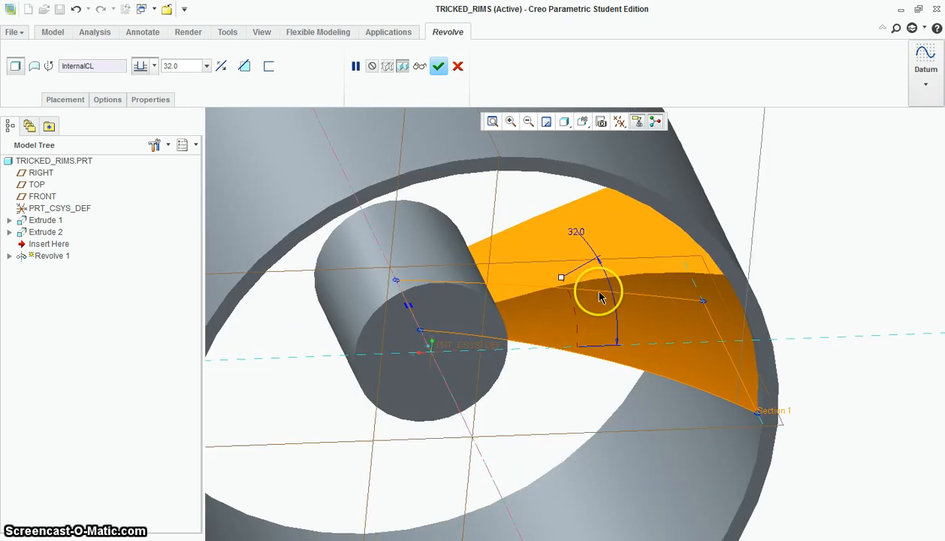
left_click(437, 67)
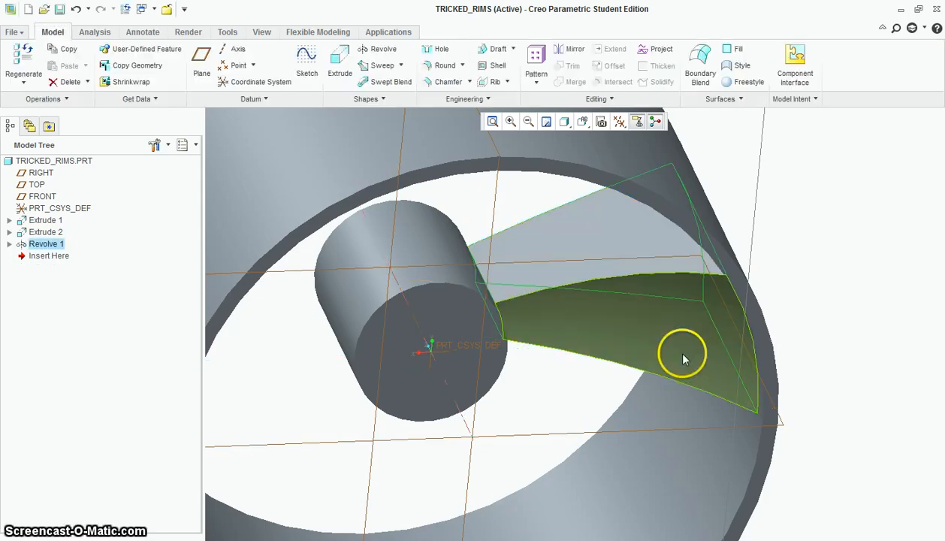
Start an Extrude feature with its sketch on the ring's visible annular end face, viewed straight on
scroll(672, 383, "up", 3)
mouse_move(690, 384)
middle_mouse_down()
mouse_move(682, 338)
mouse_move(675, 402)
mouse_move(696, 394)
middle_mouse_up()
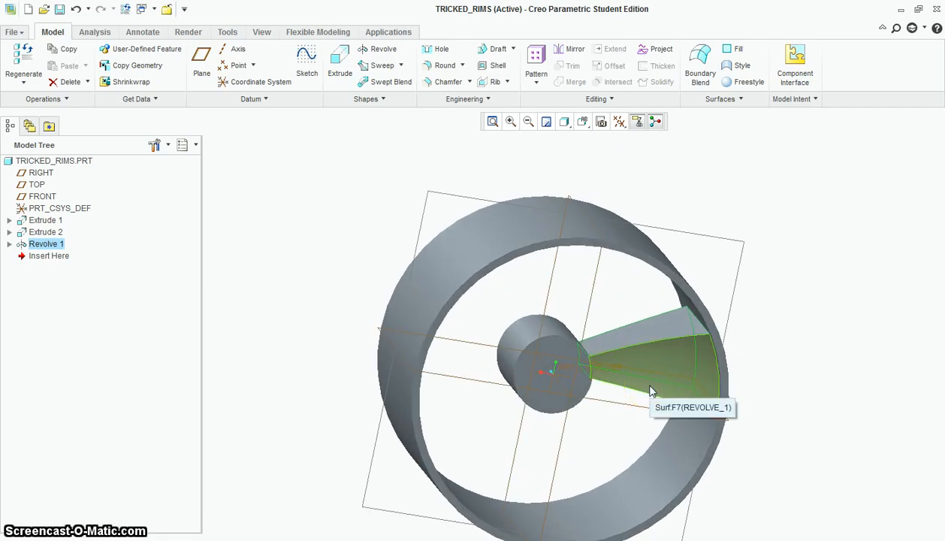
left_click(726, 283)
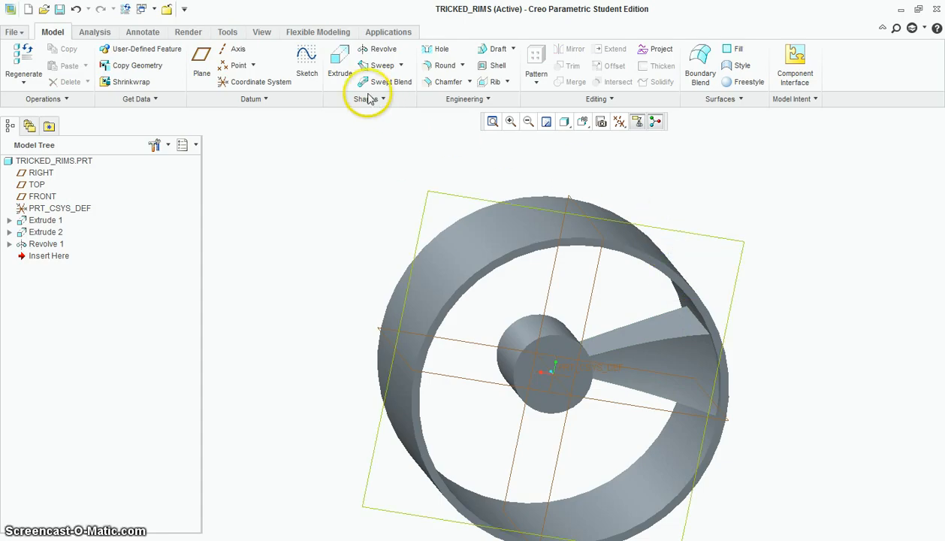
left_click(339, 59)
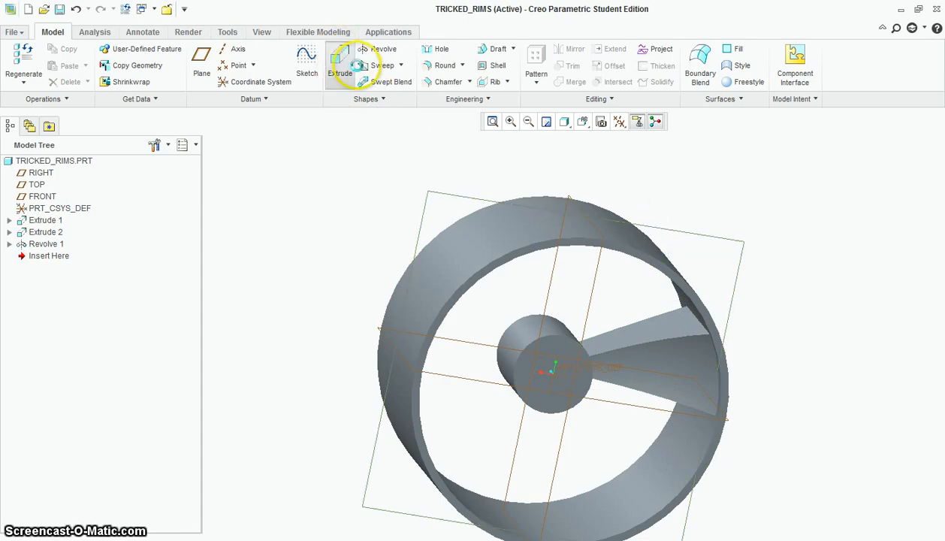
left_click(665, 272)
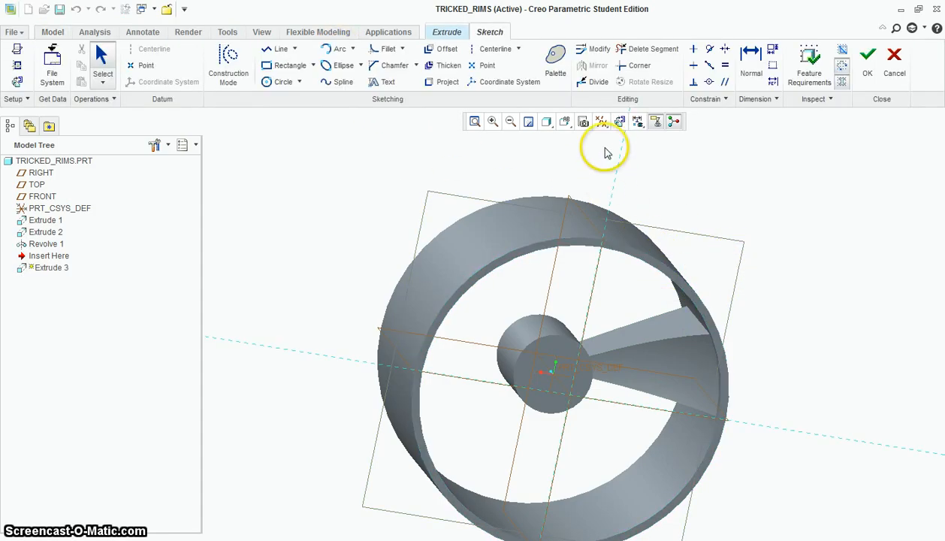
left_click(620, 122)
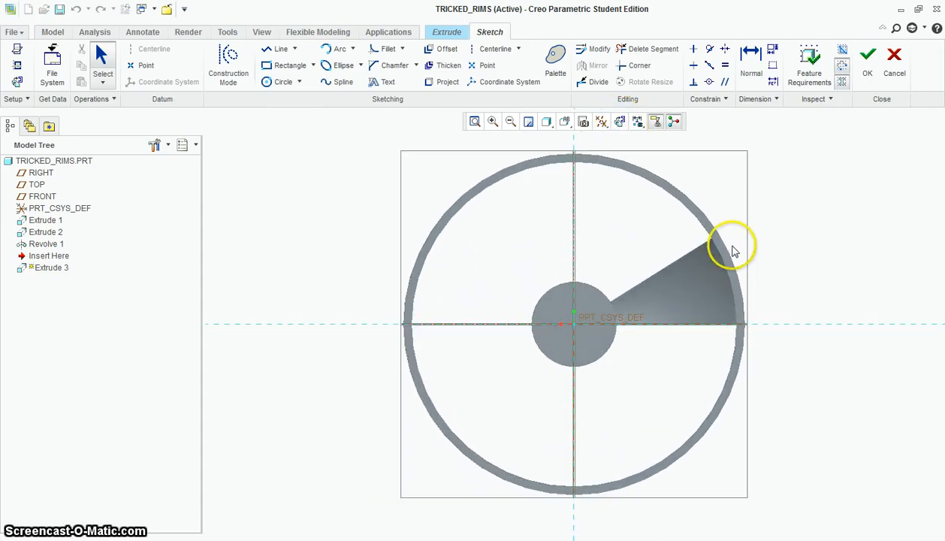
Add the ring's inner wall and the hub's side wall as sketch references
scroll(736, 256, "up", 4)
right_click(741, 265)
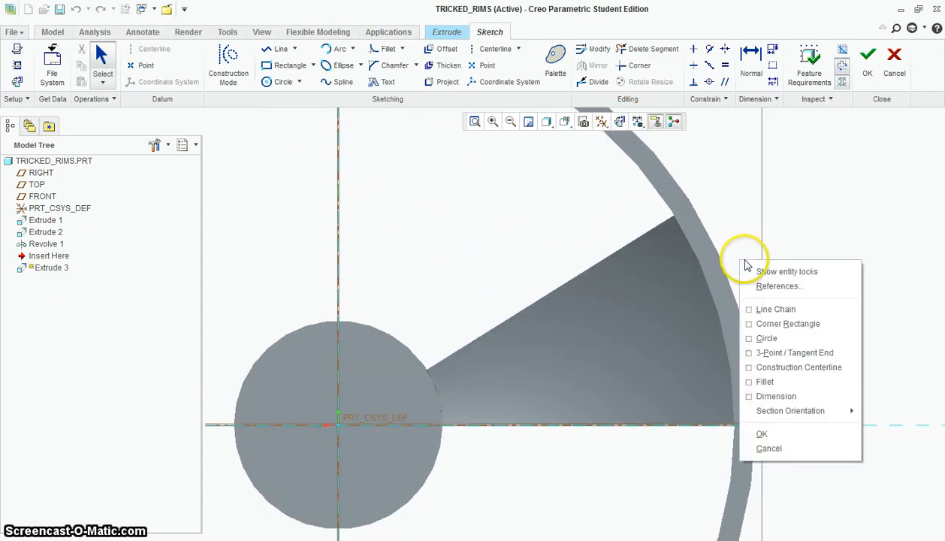
left_click(758, 290)
left_click(660, 197)
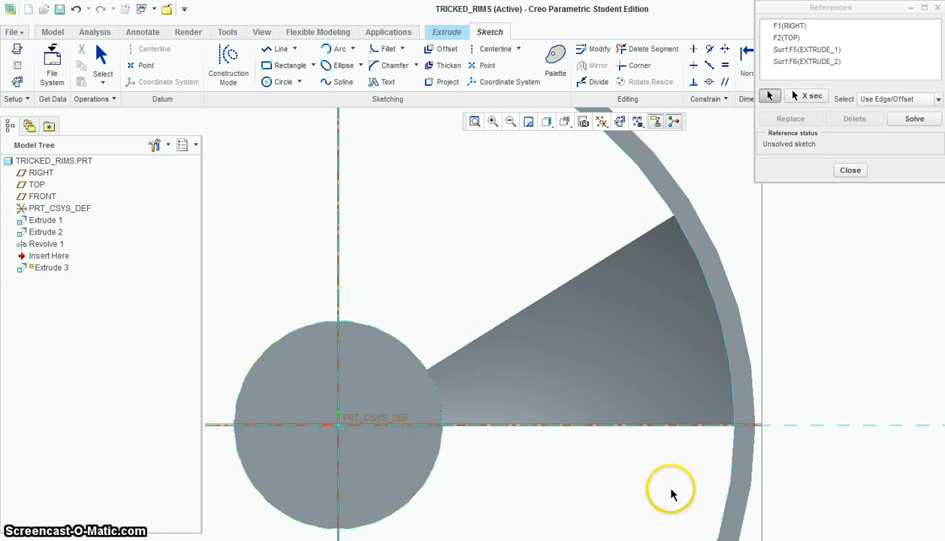
left_click(850, 170)
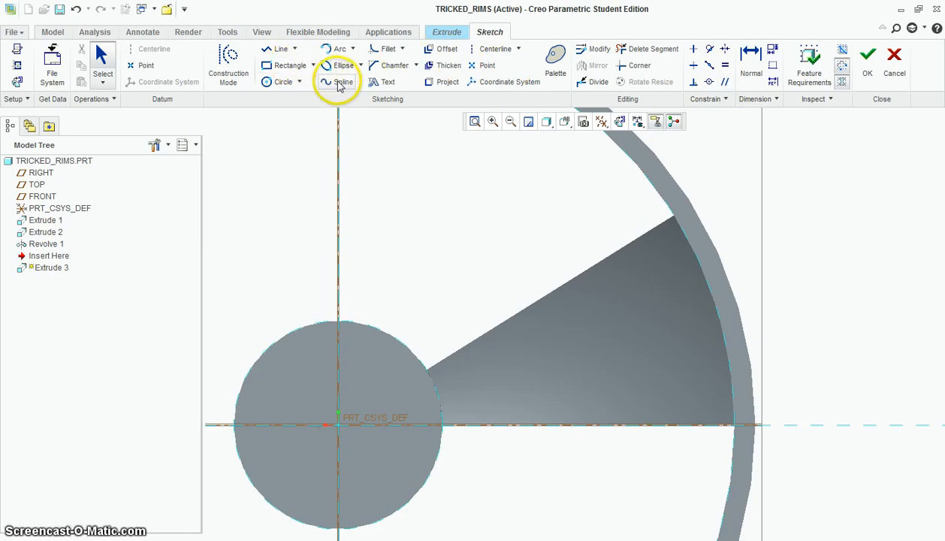
Sketch a four-point spline sagging below the wedge's slanted edge, from its corner at the hub to its corner at the ring
left_click(338, 82)
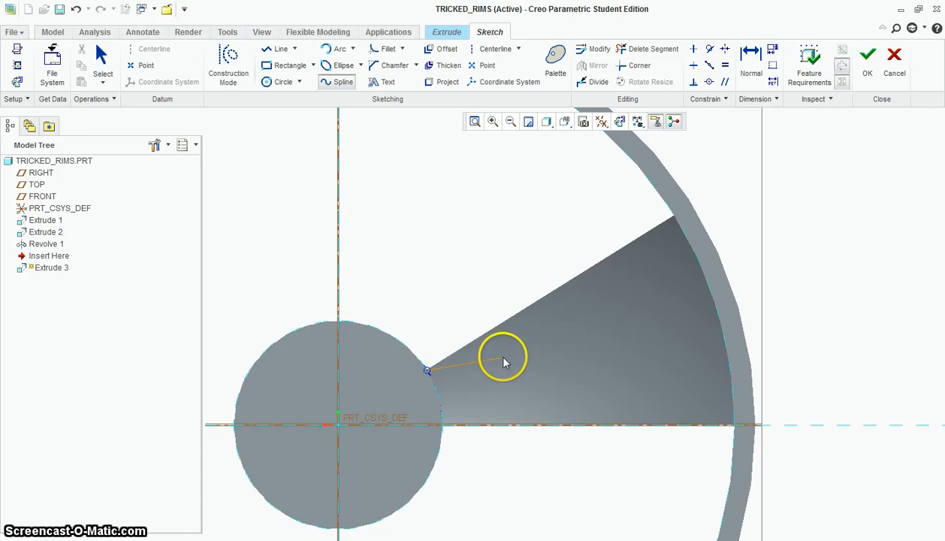
left_click(583, 304)
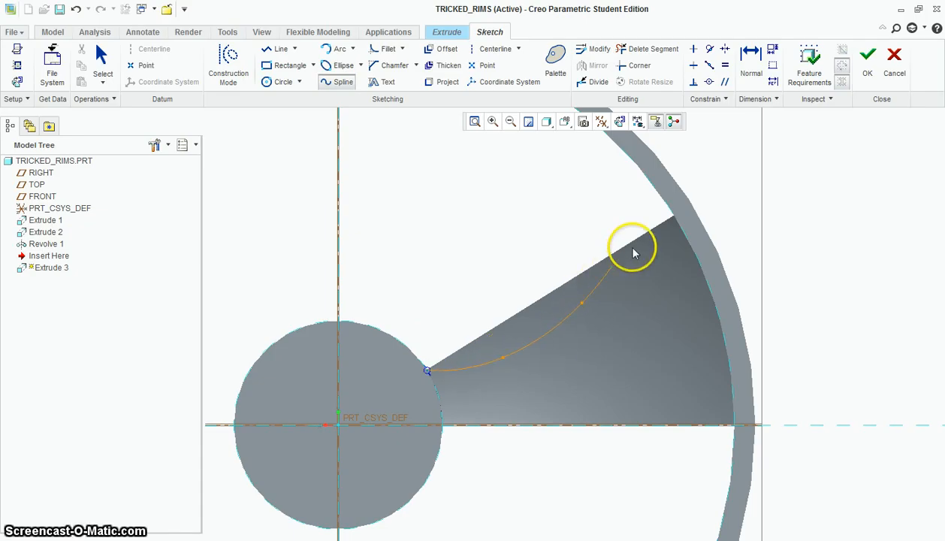
middle_click(675, 218)
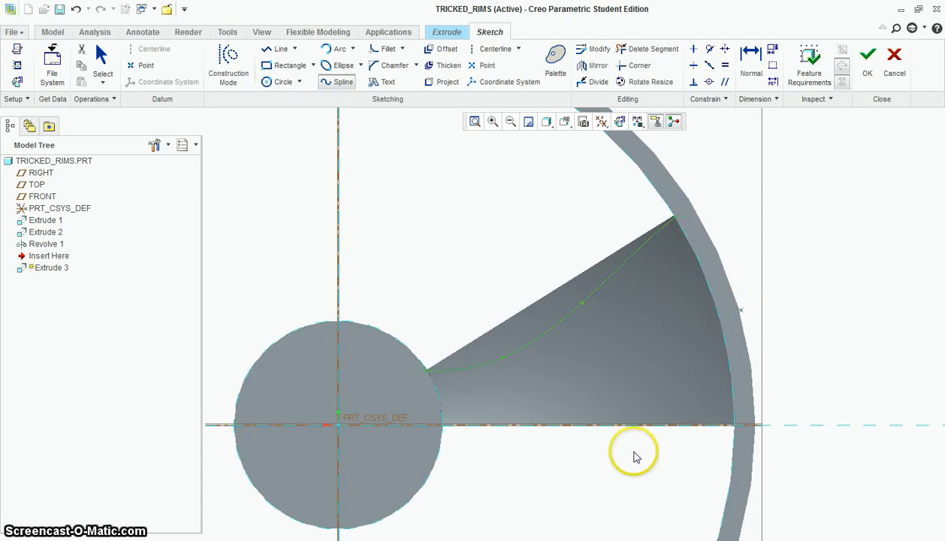
Sketch a second four-point spline arching above the wedge's horizontal edge, from the hub just above its corner to the ring corner
left_click(442, 416)
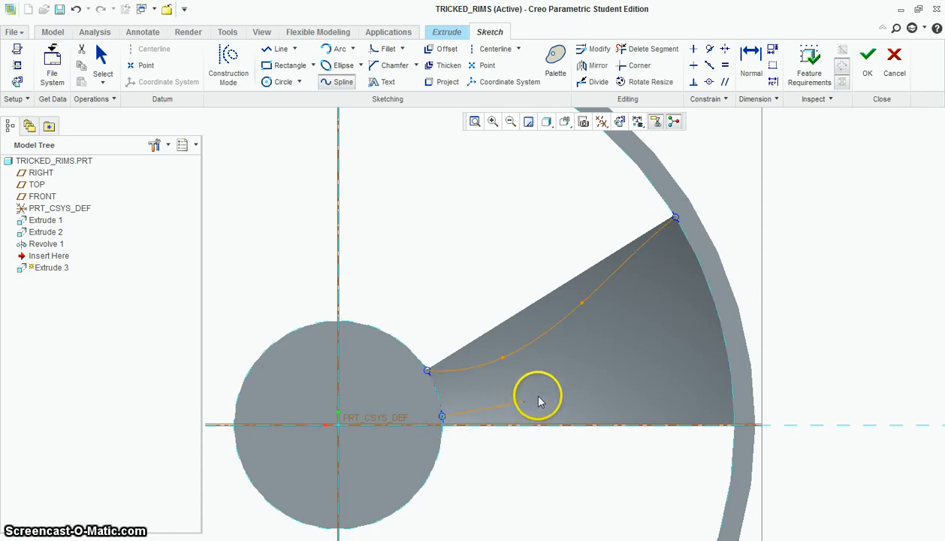
left_click(544, 375)
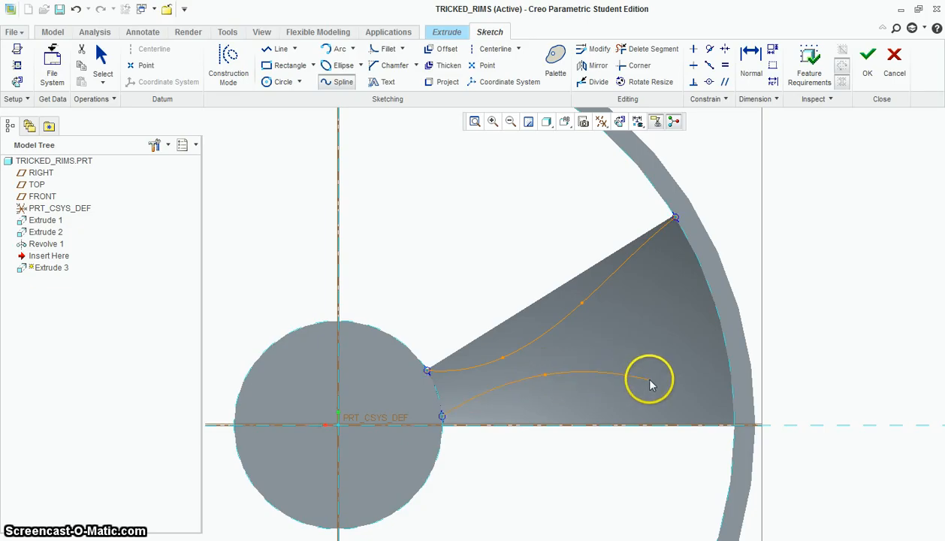
left_click(646, 378)
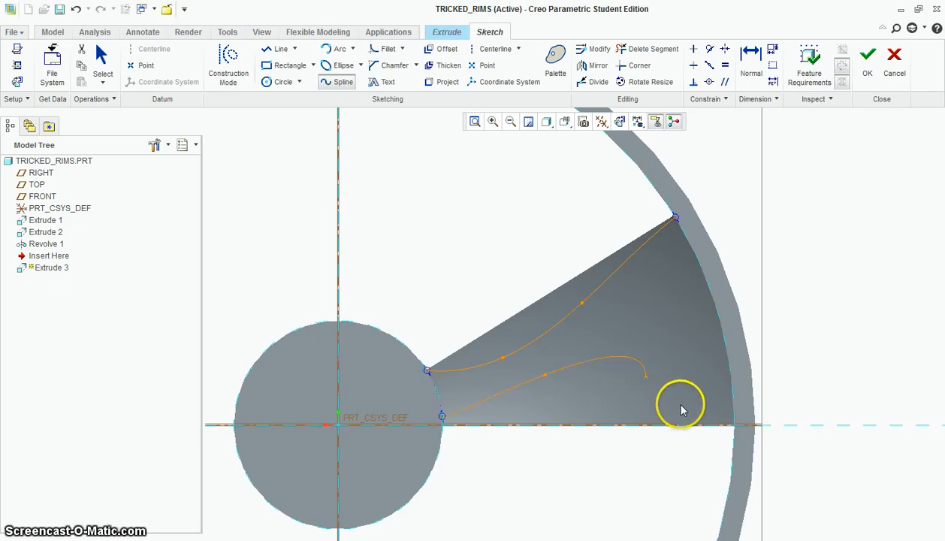
left_click(733, 424)
middle_click(743, 459)
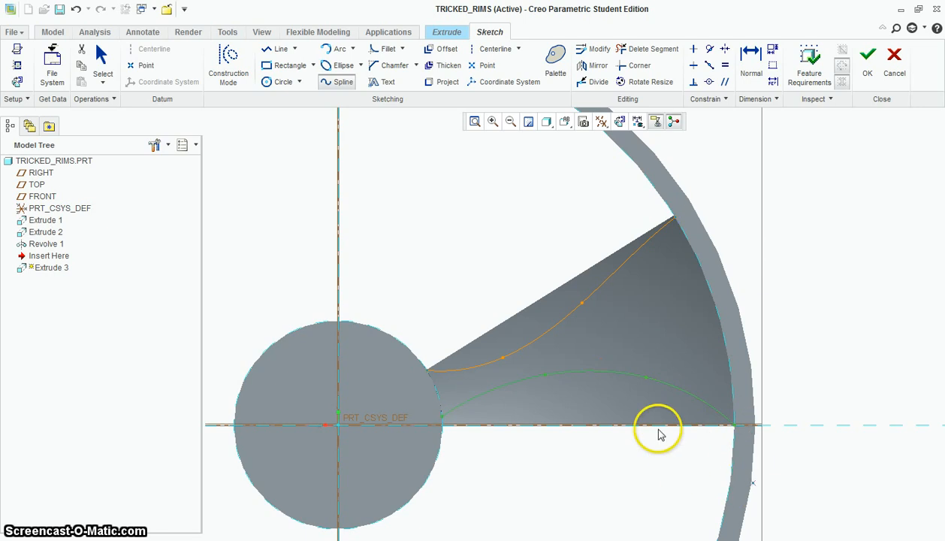
Close both spline profiles with straight lines just outside the wedge's slanted and horizontal edges, and finish the sketch
left_click(280, 49)
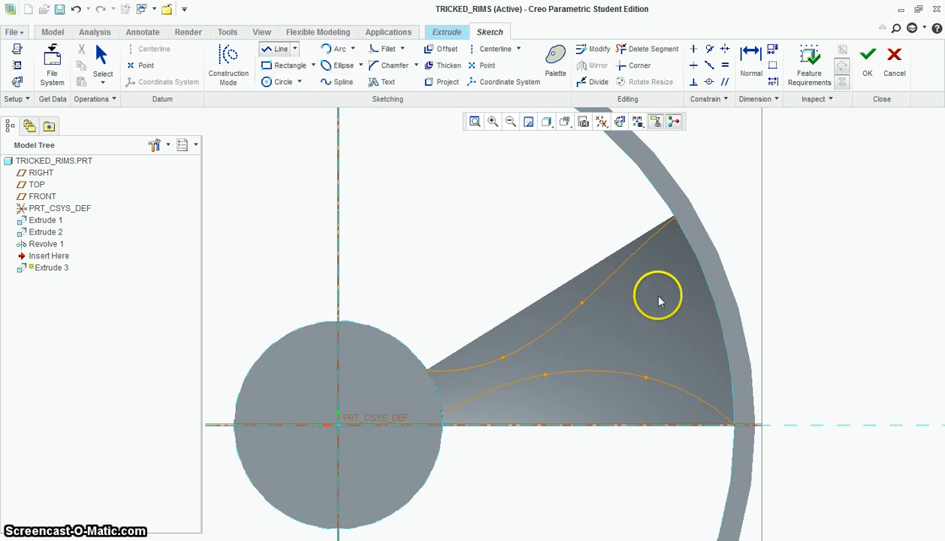
left_click(421, 361)
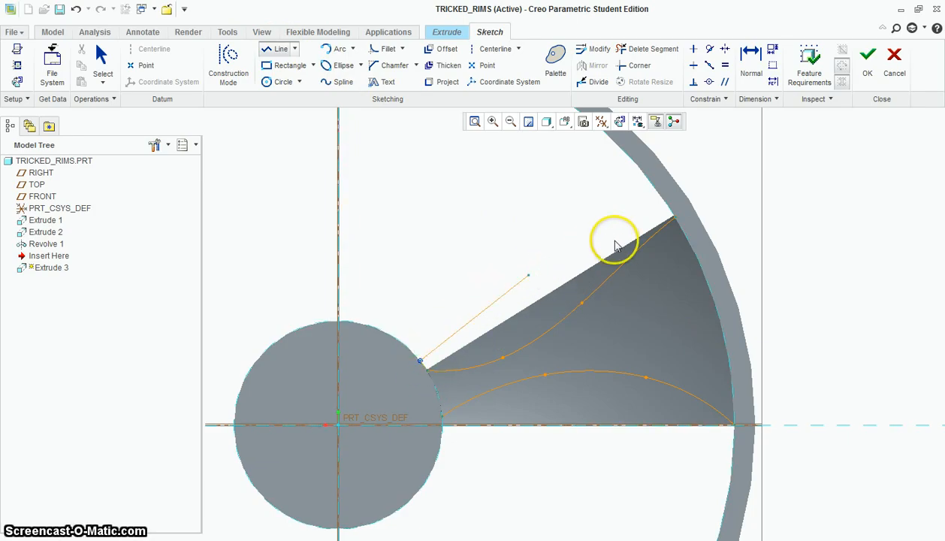
left_click(668, 208)
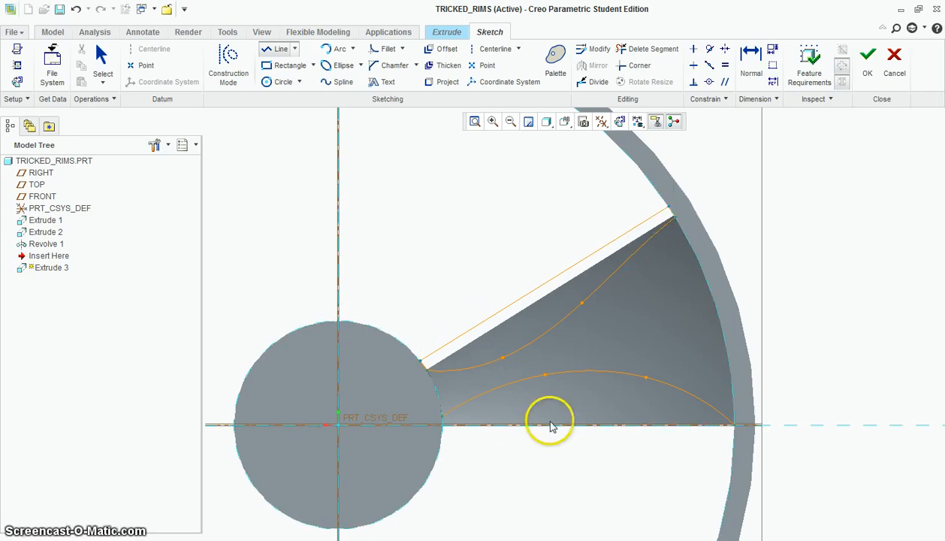
left_click(443, 447)
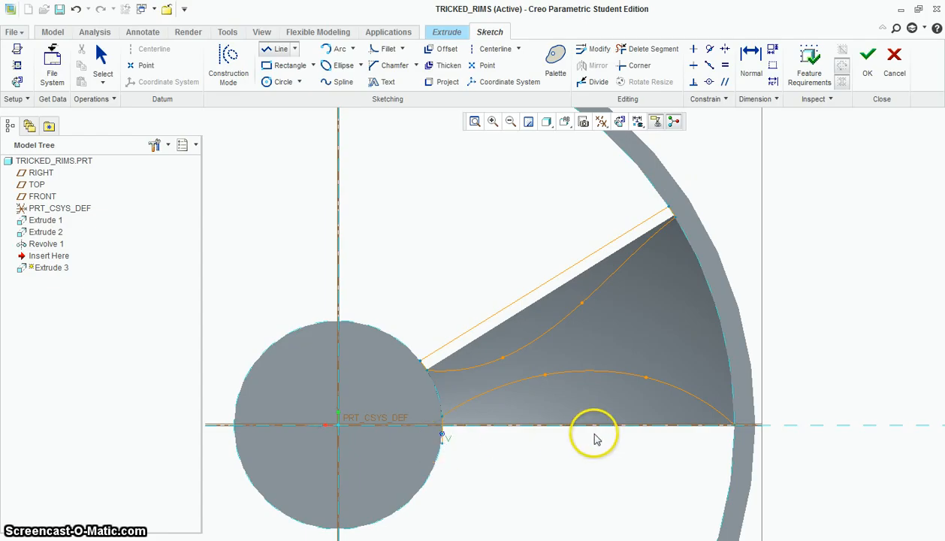
left_click(736, 426)
middle_click(735, 426)
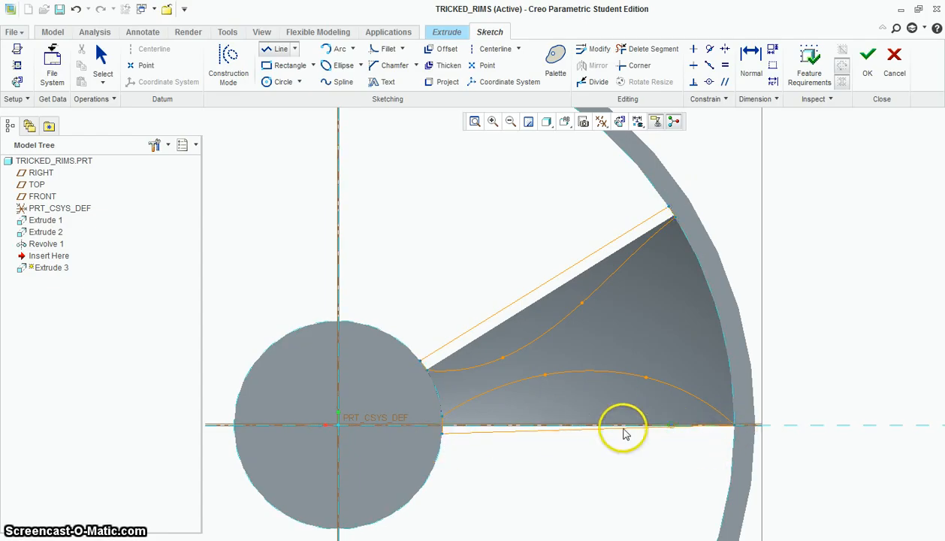
left_click(868, 61)
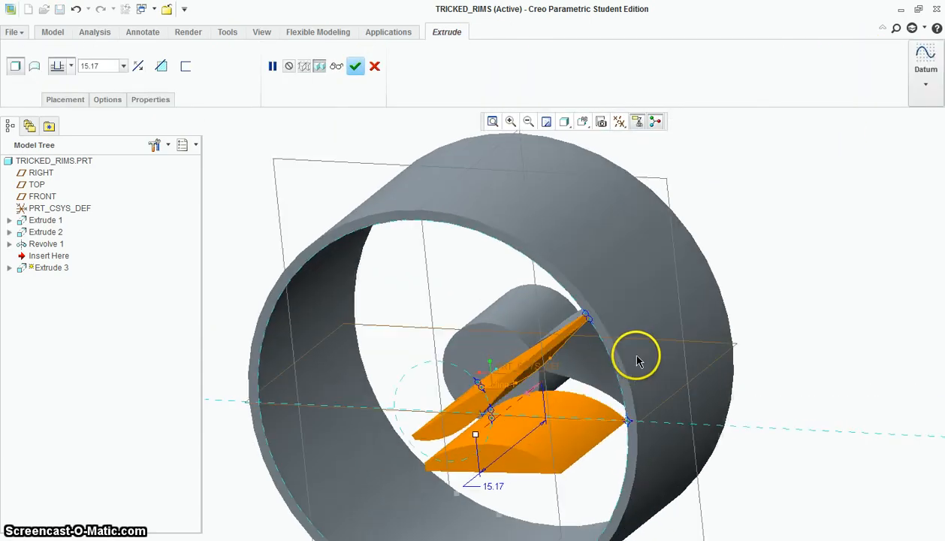
Reverse the extrusion so it runs back through the whole ring, with a depth of about 30.22
scroll(660, 317, "down", 3)
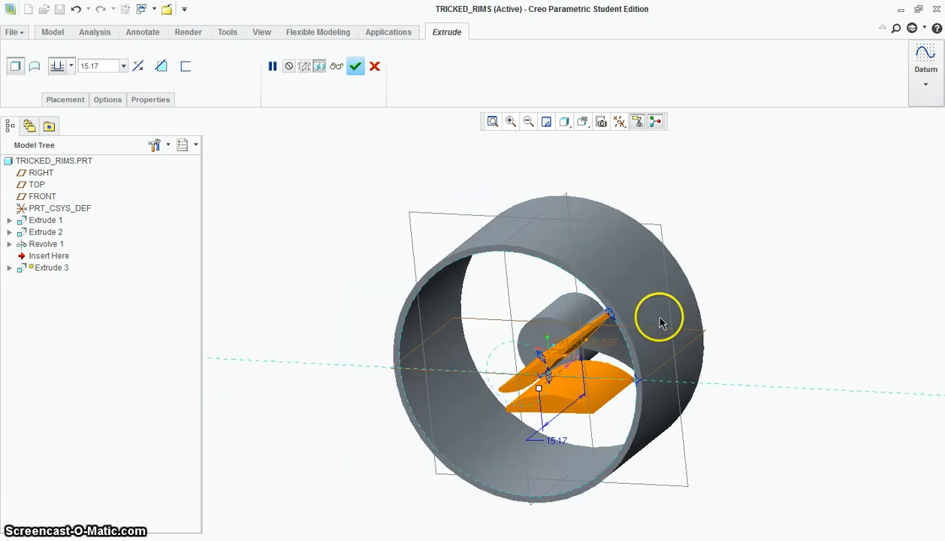
middle_click_drag(661, 317, 631, 352)
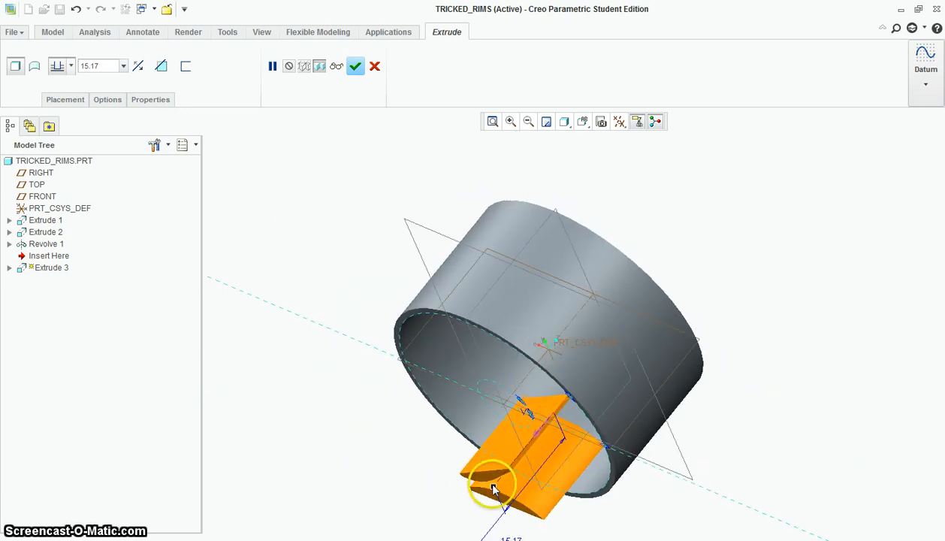
left_click_drag(492, 488, 716, 300)
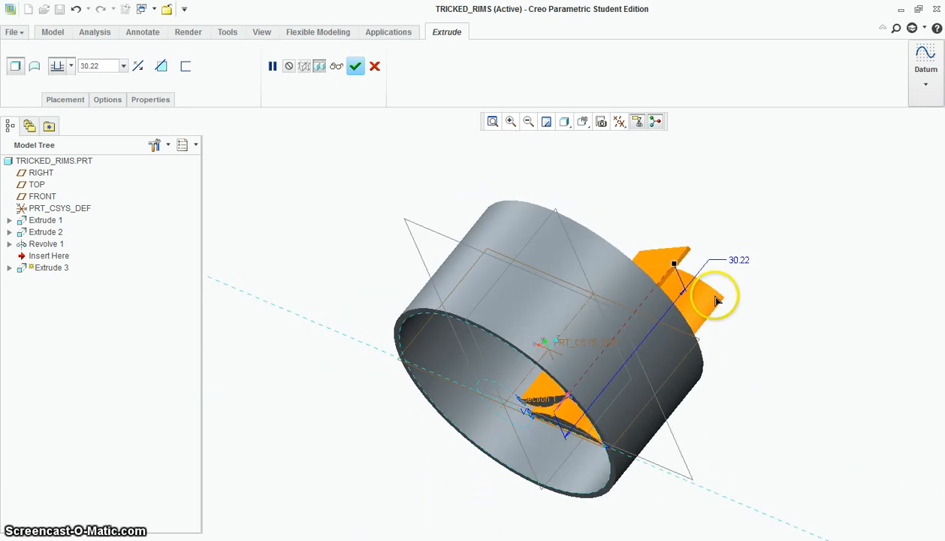
Make the extrude remove material so it trims both sides of the wedge into a curved spoke, and complete the feature
middle_click_drag(716, 301, 766, 312)
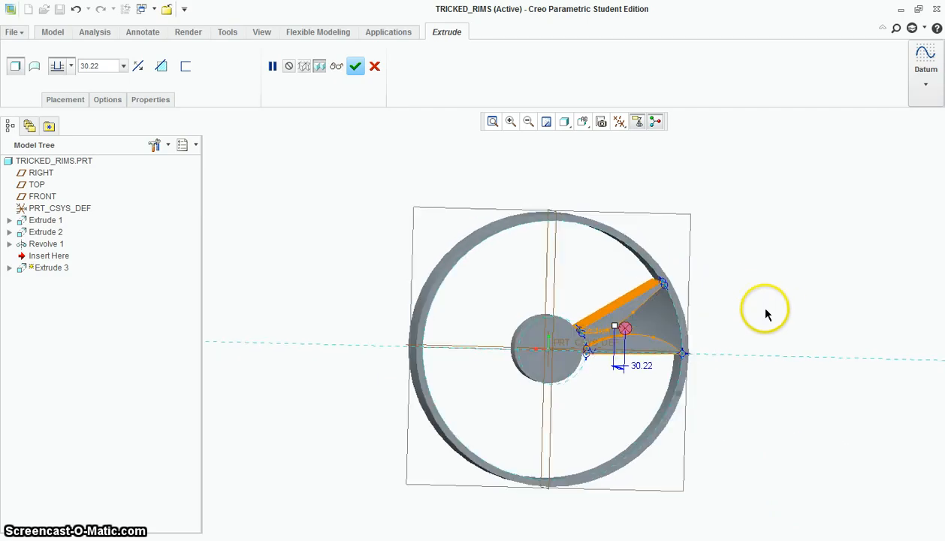
scroll(644, 323, "up", 4)
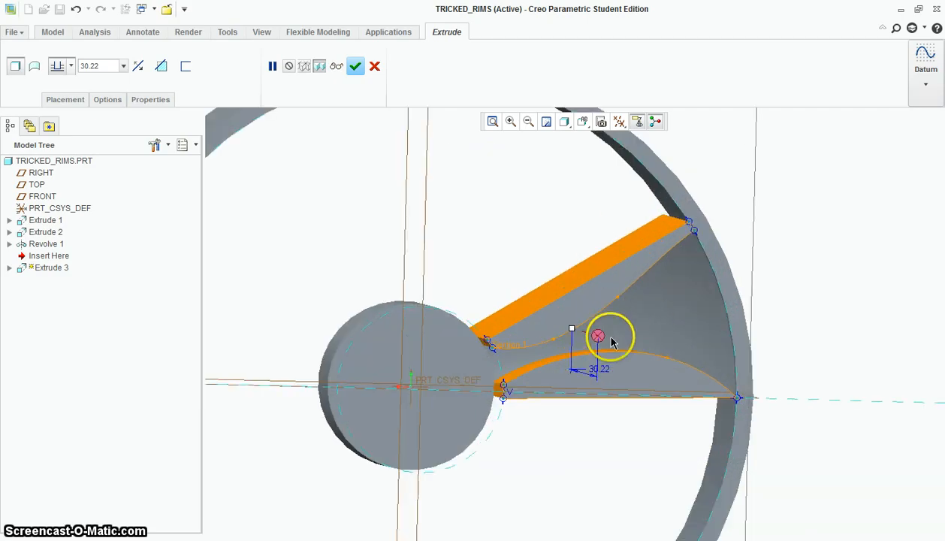
left_click(161, 67)
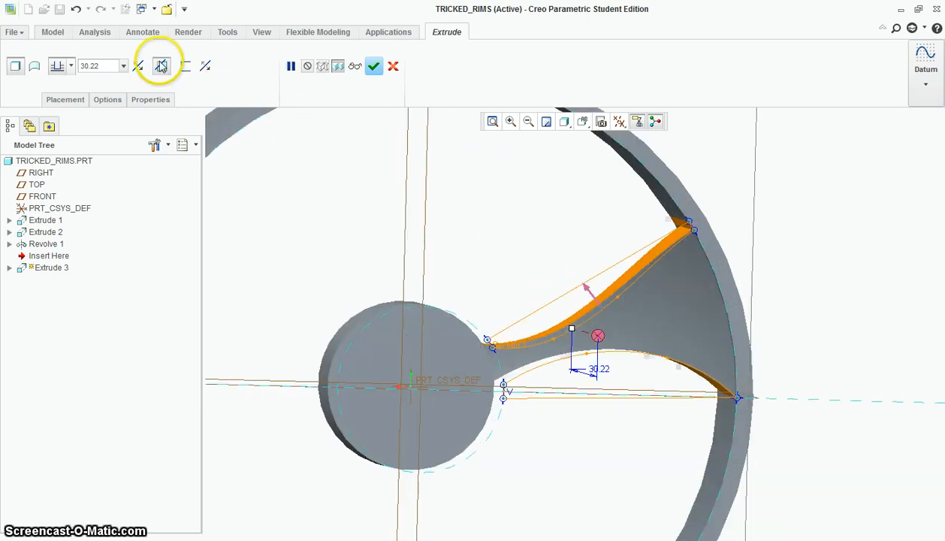
middle_click_drag(580, 333, 741, 327)
middle_click_drag(603, 389, 555, 321)
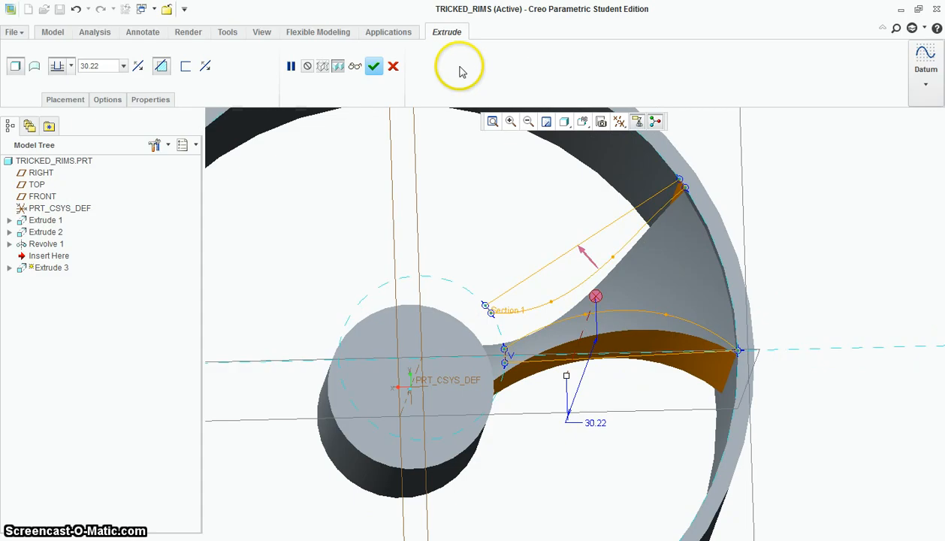
left_click(374, 67)
Pattern the revolved wedge around the hub's central axis with 7 members spread evenly over 360 degrees
middle_click_drag(585, 268, 752, 294)
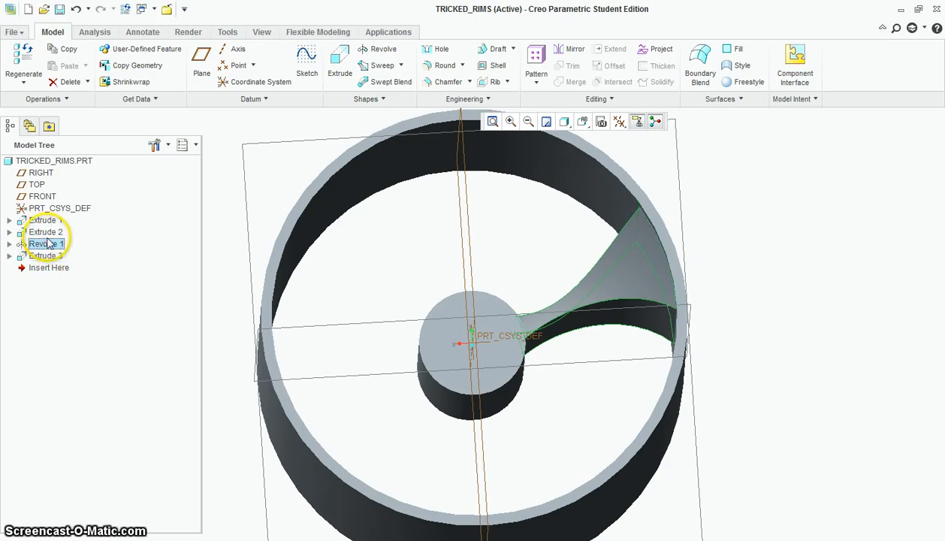
right_click(50, 246)
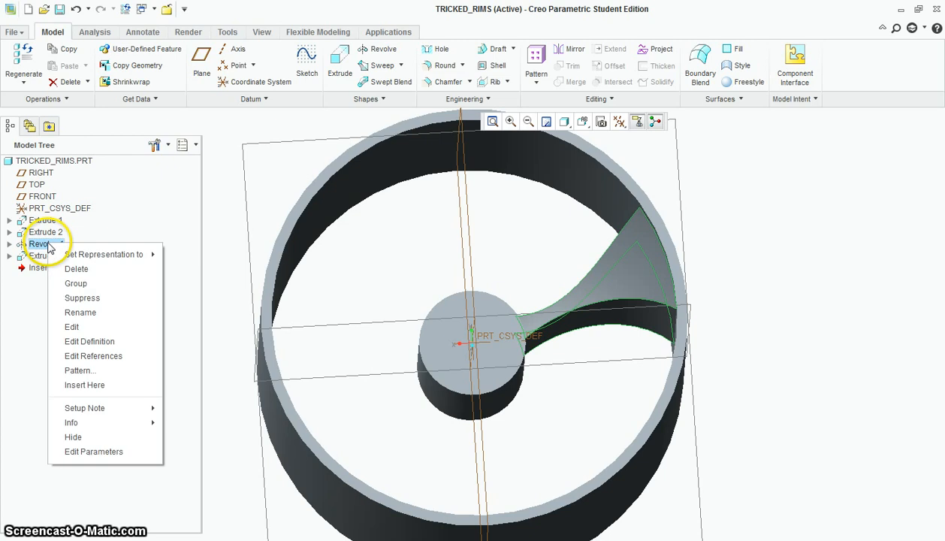
left_click(91, 371)
left_click(43, 66)
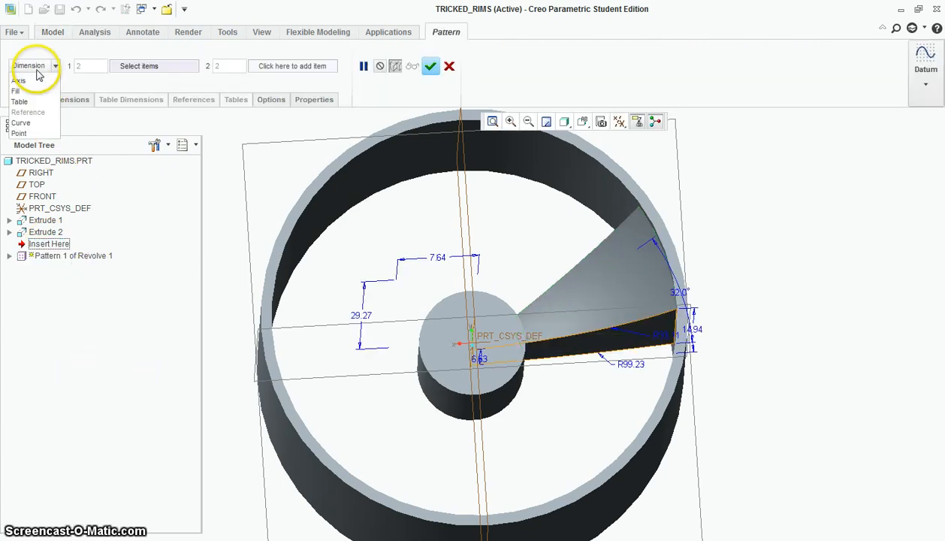
left_click(38, 99)
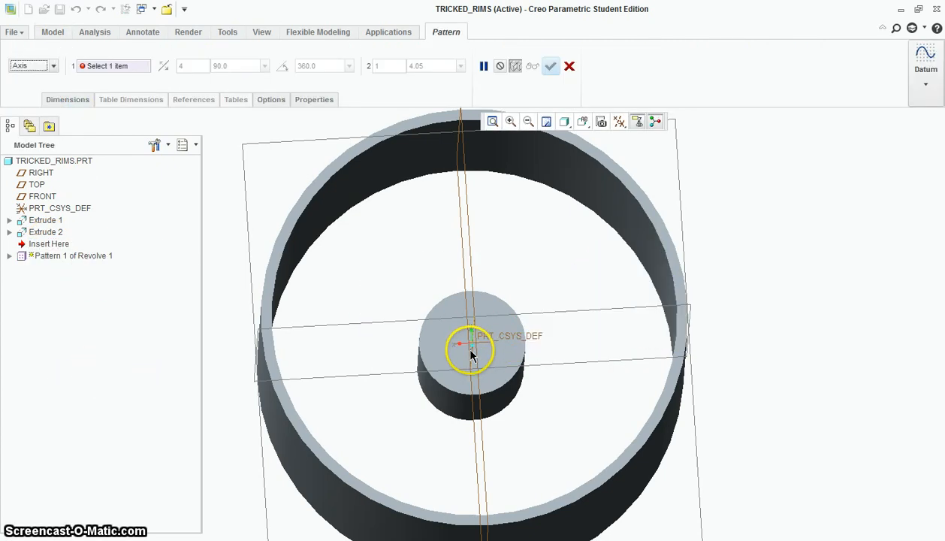
left_click(473, 356)
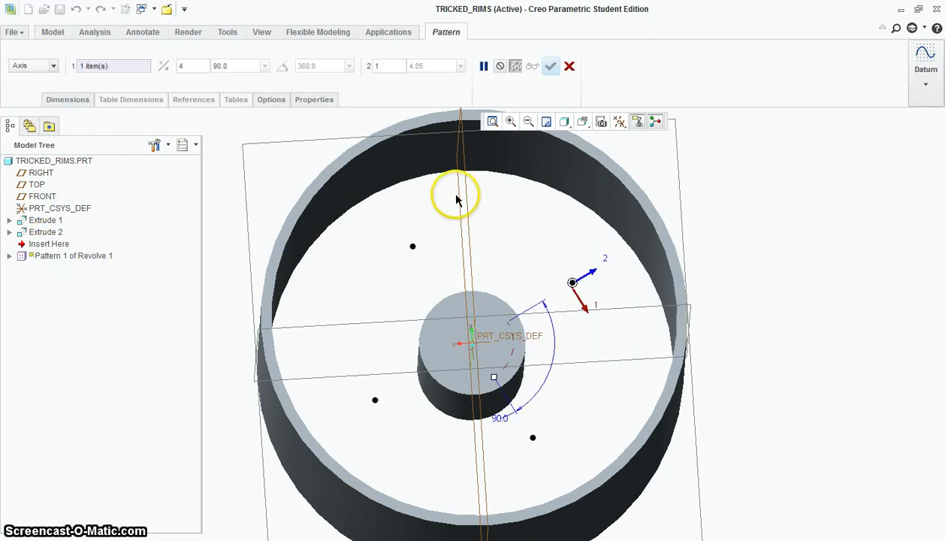
left_click(281, 66)
double_click(183, 66)
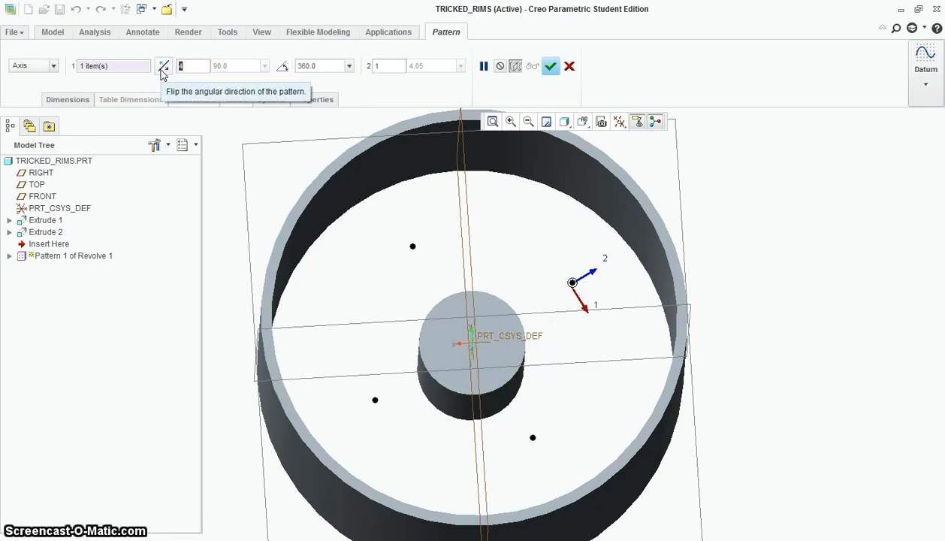
type("7")
key("Return")
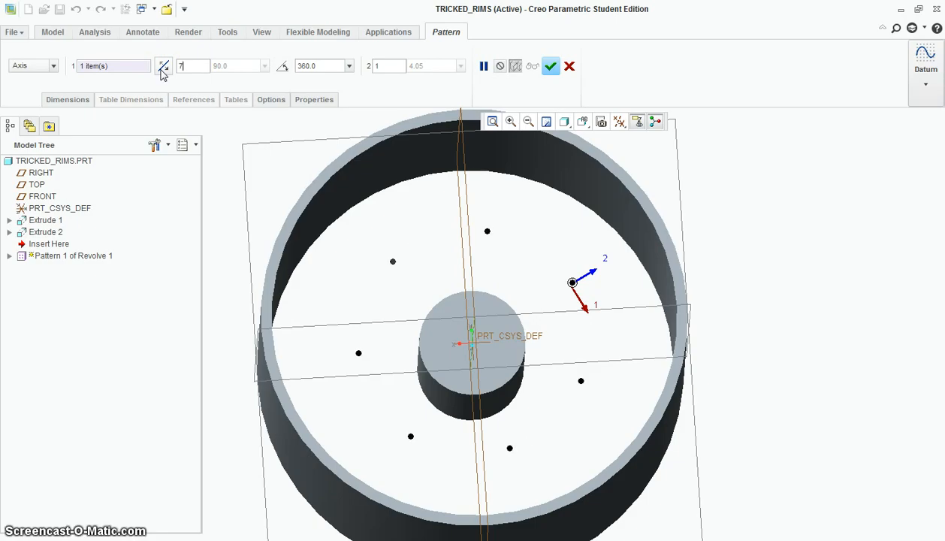
middle_click(593, 163)
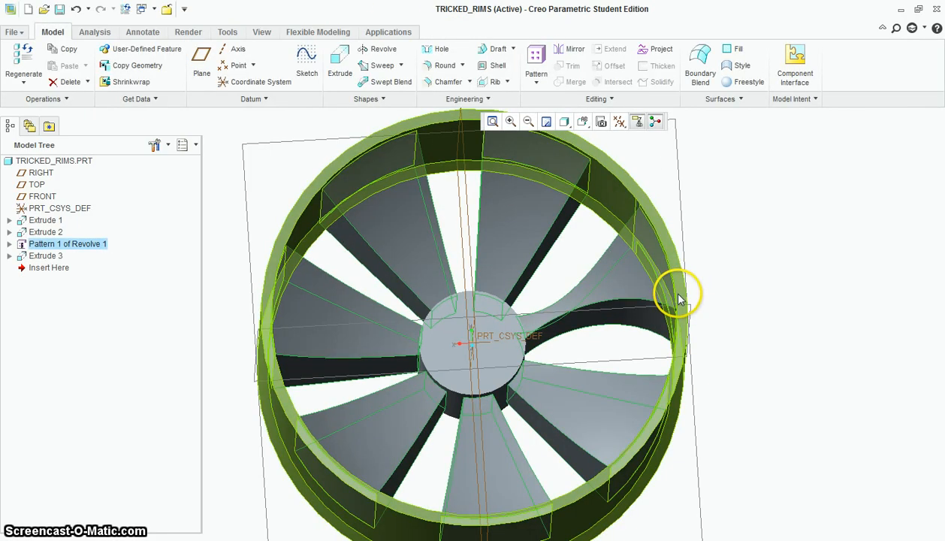
Pattern the spline-shaped cut around the hub's central axis with 7 members over 360 degrees, so every wedge is trimmed
left_click(312, 271)
left_click(53, 258)
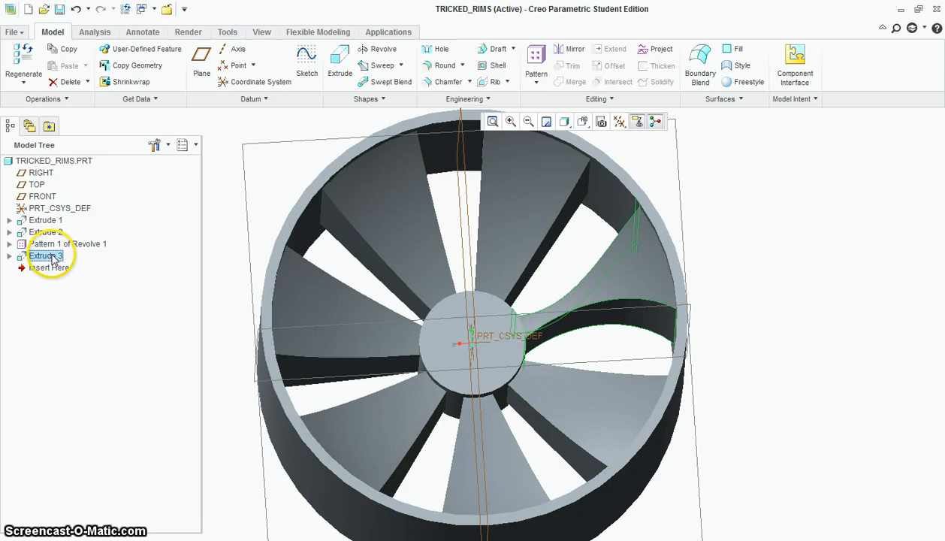
right_click(53, 259)
left_click(79, 378)
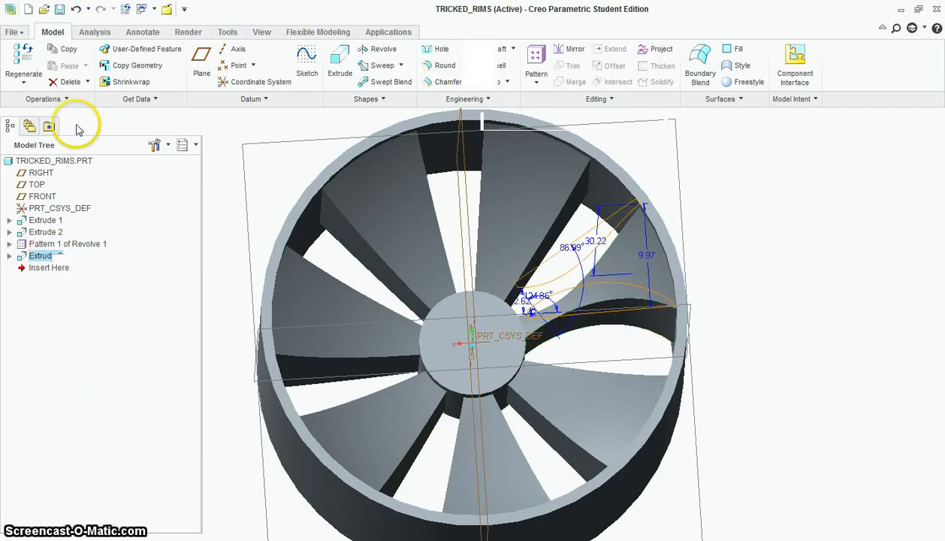
left_click(34, 66)
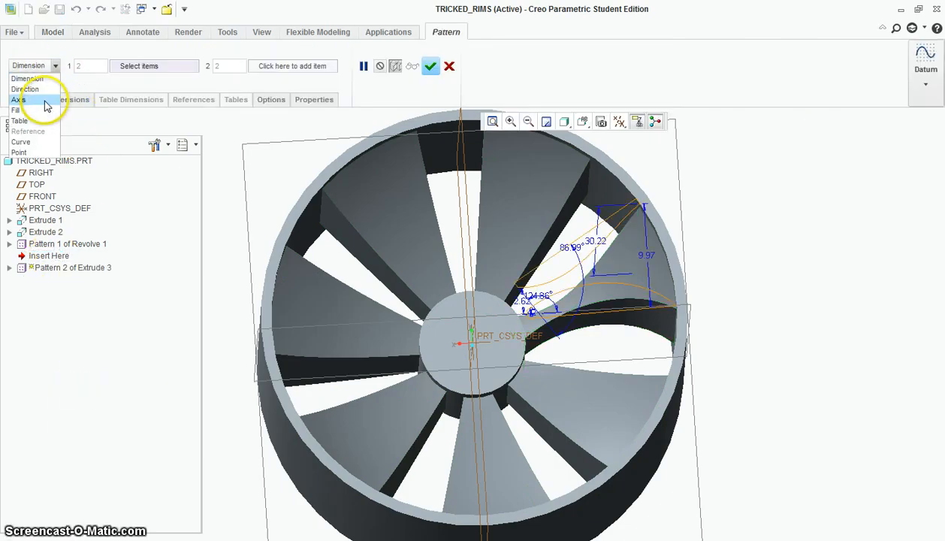
left_click(43, 101)
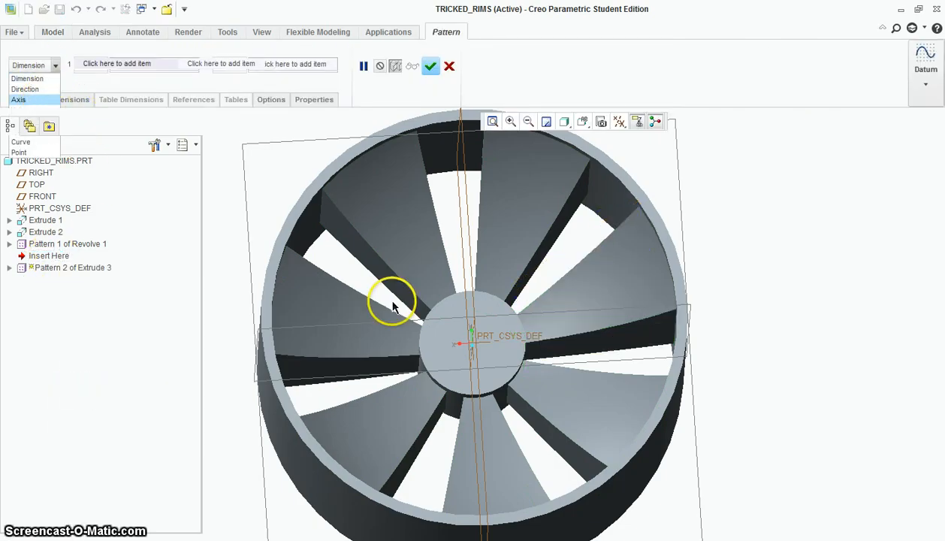
left_click(471, 333)
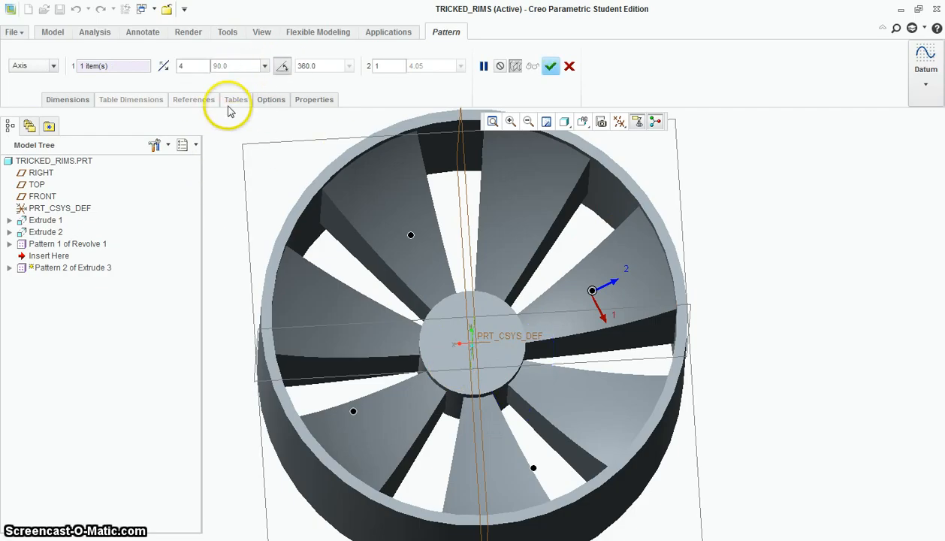
double_click(184, 66)
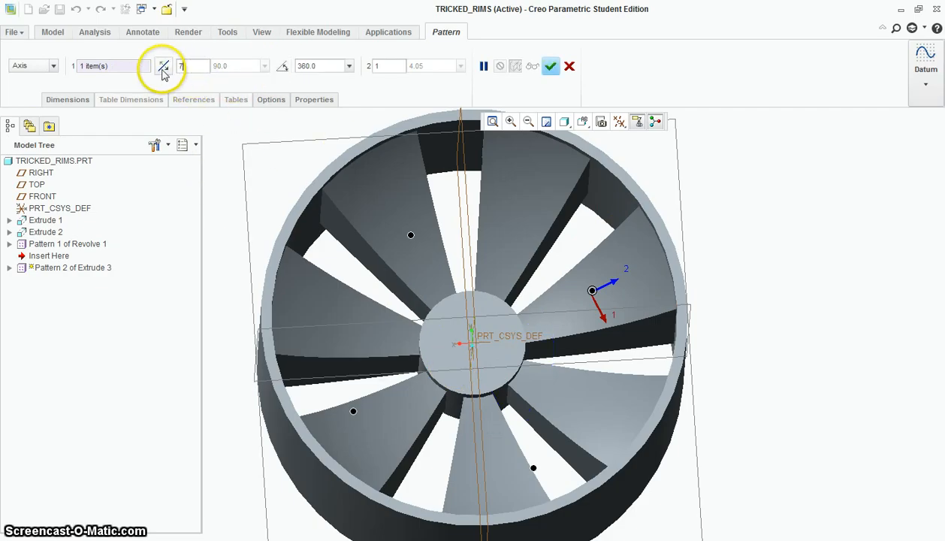
key("Return")
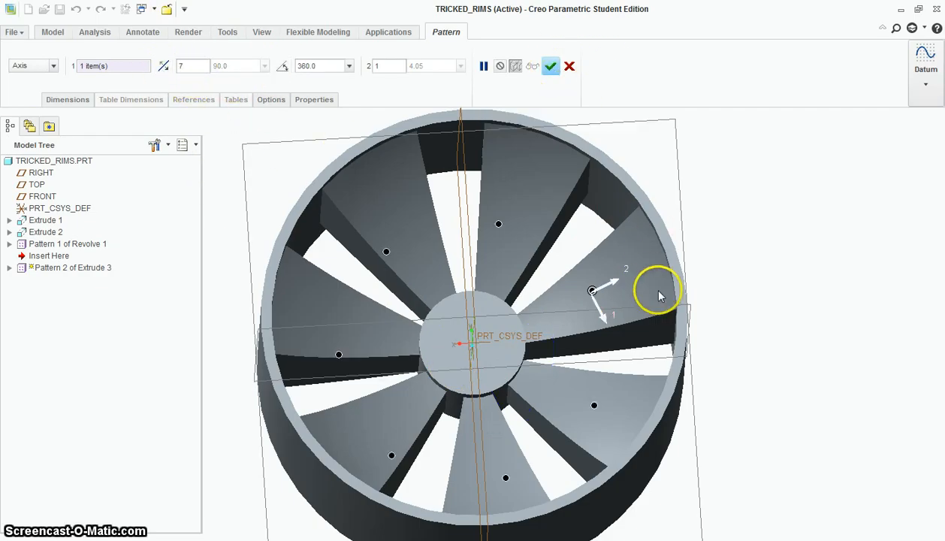
middle_click(744, 386)
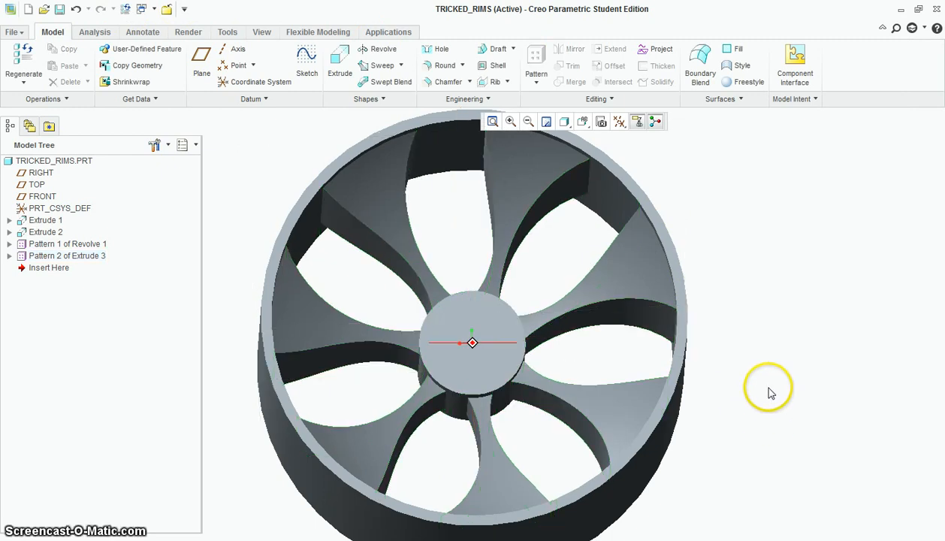
middle_click_drag(770, 392, 784, 426)
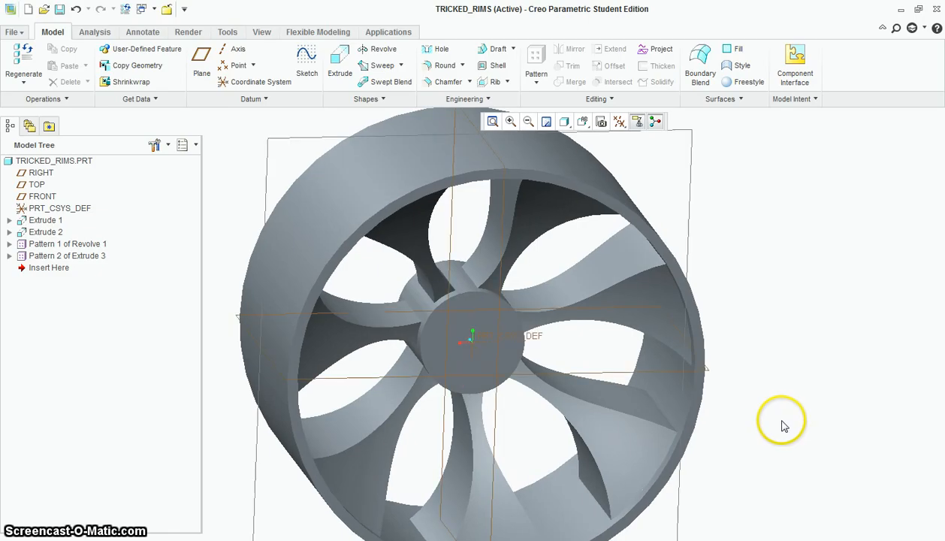
left_click(434, 127)
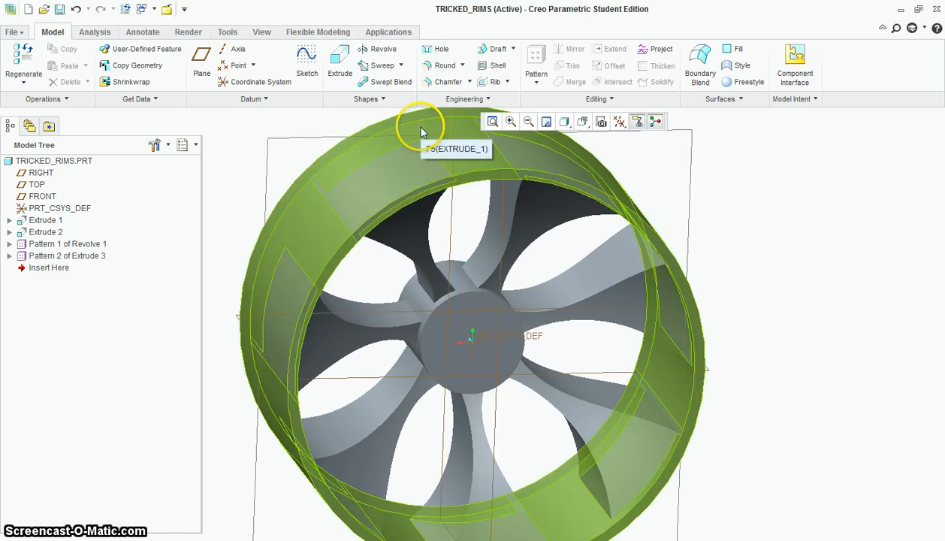
Start a round and add both front edges of all seven spokes to it
left_click(448, 67)
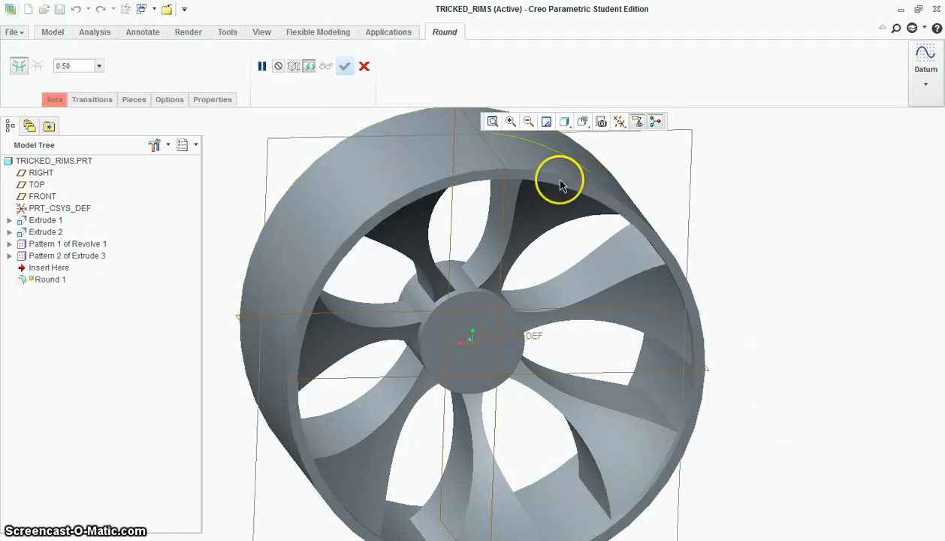
left_click(618, 291)
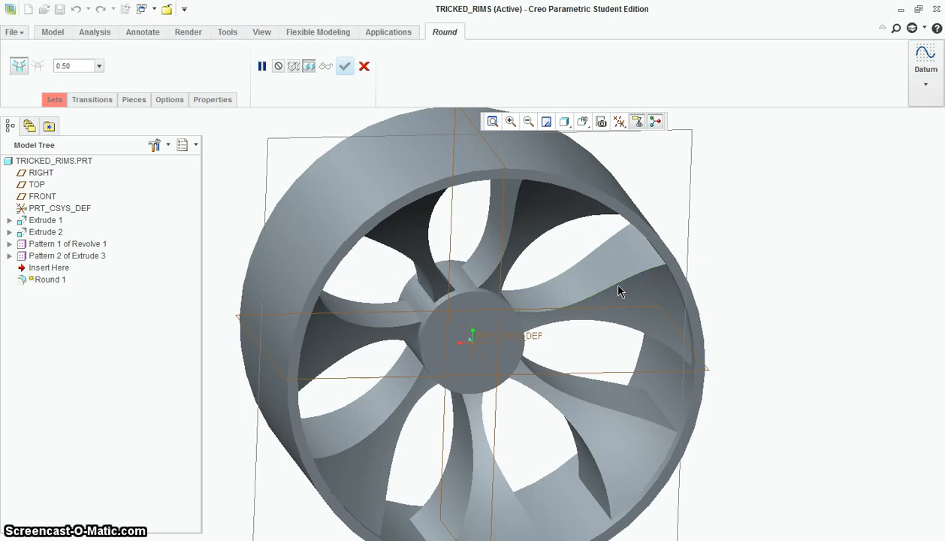
left_click(609, 329, "ctrl")
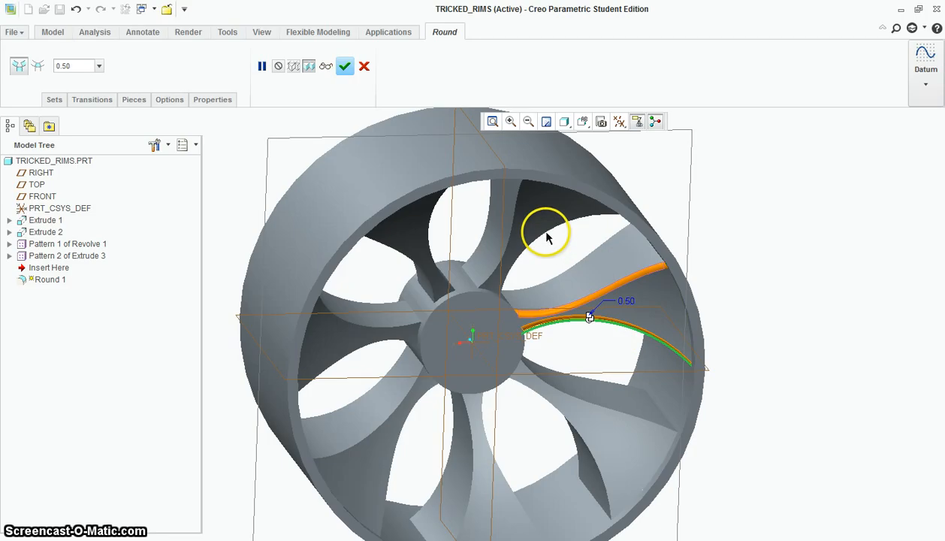
left_click(521, 207, "ctrl")
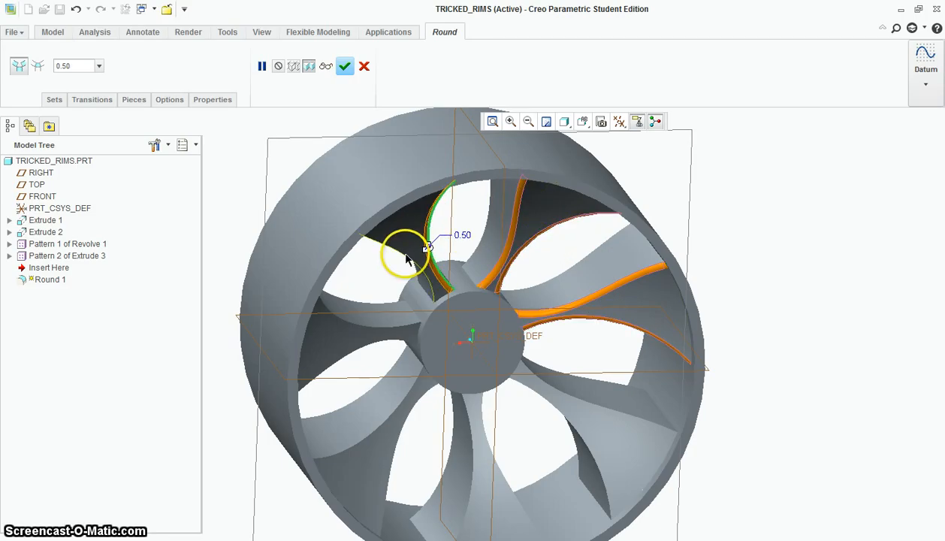
left_click(380, 329, "ctrl")
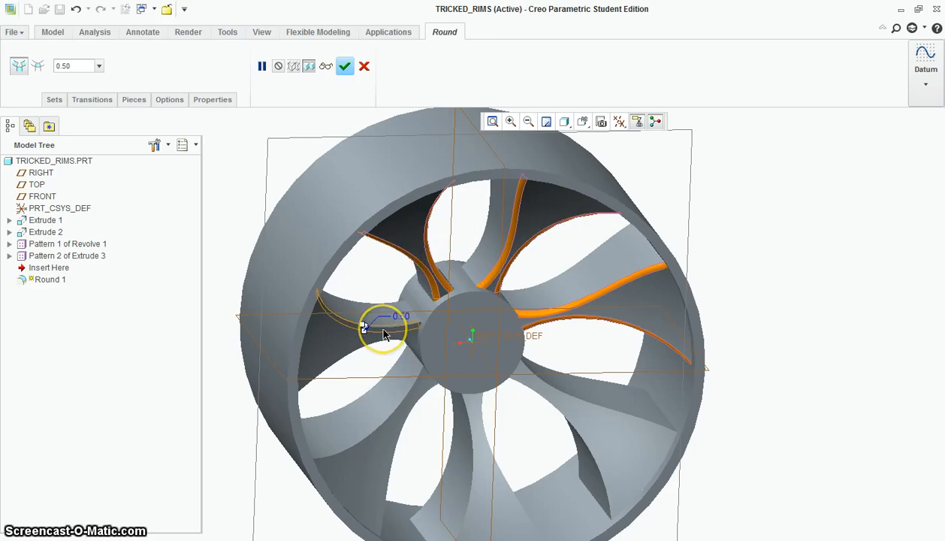
left_click(372, 347, "ctrl")
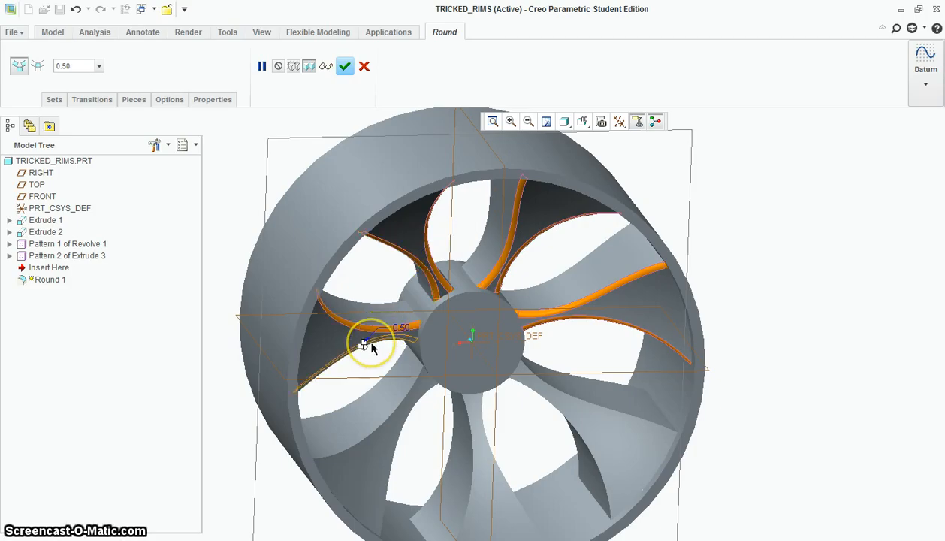
left_click(382, 415, "ctrl")
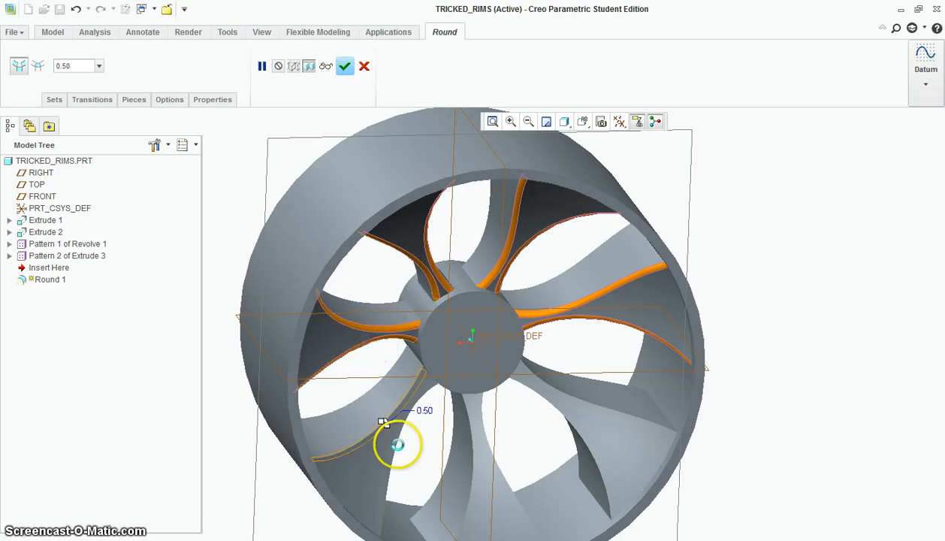
left_click(394, 449, "ctrl")
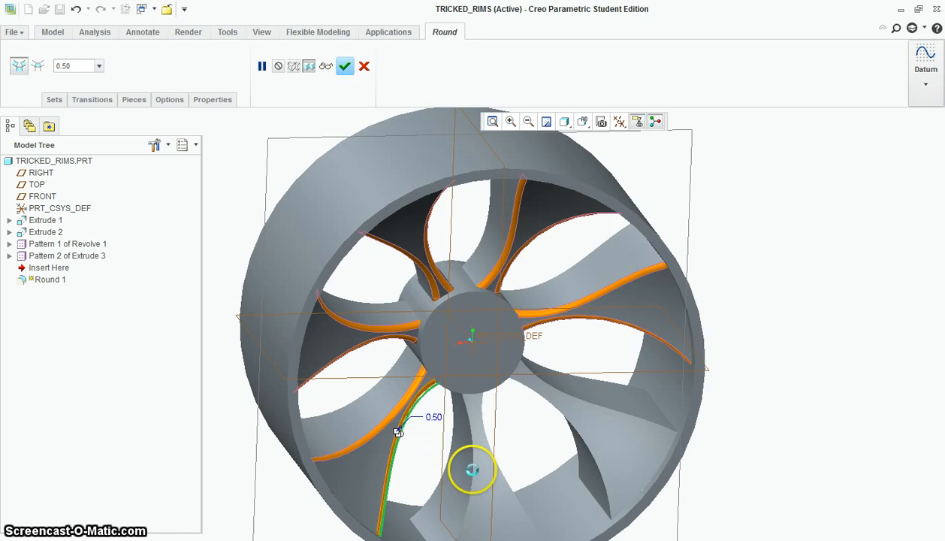
left_click(474, 469, "ctrl")
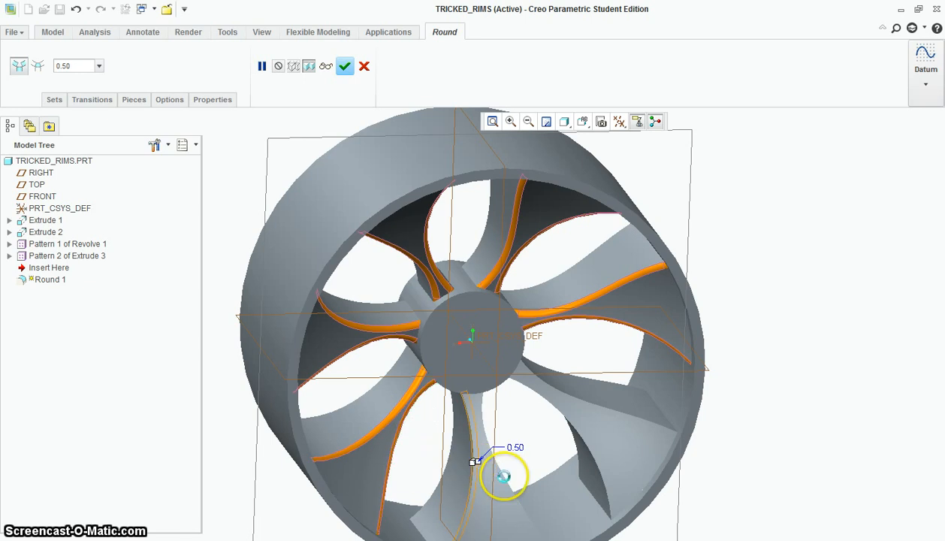
left_click(506, 477, "ctrl")
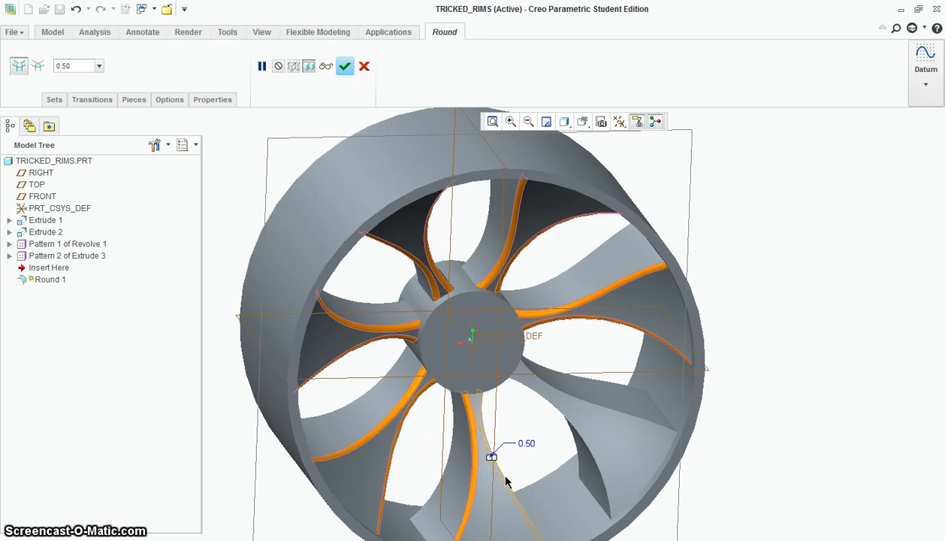
left_click(555, 409, "ctrl")
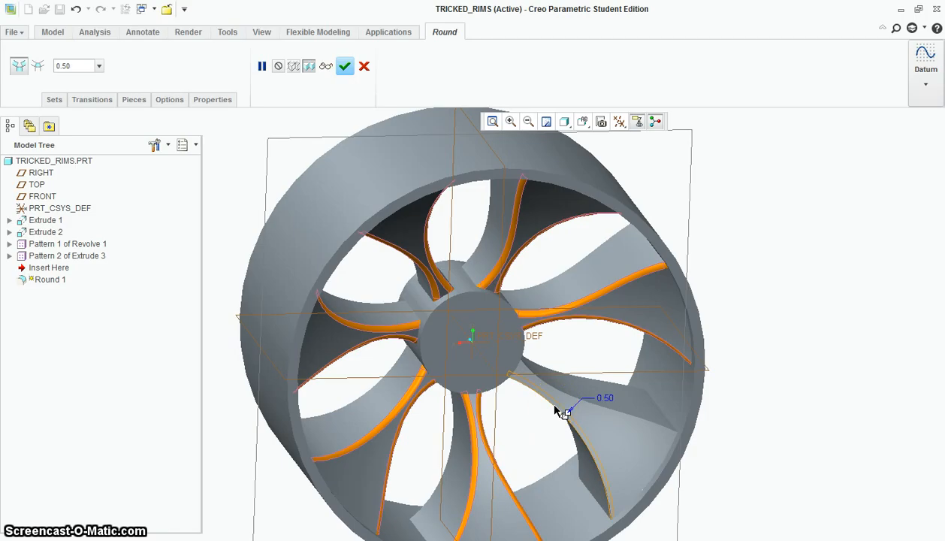
left_click(595, 411, "ctrl")
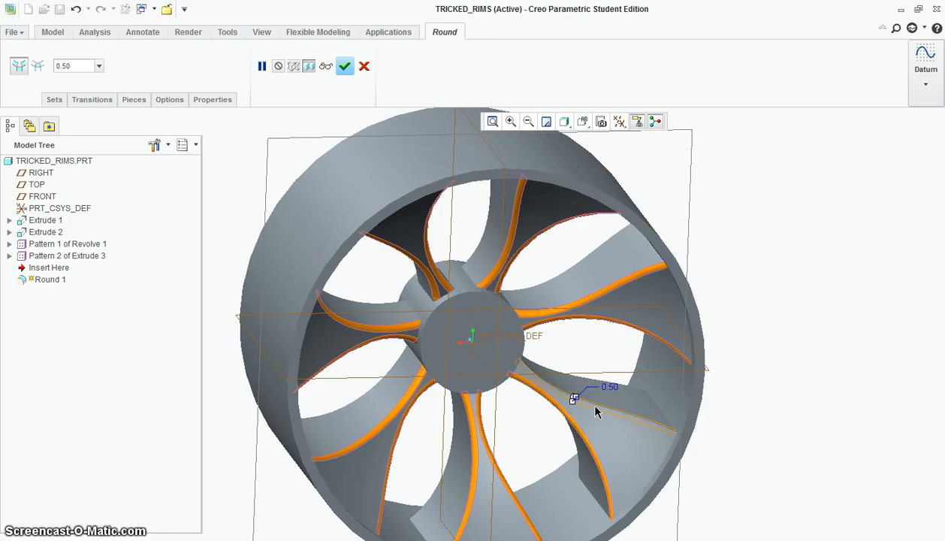
Add the outer ring's inner and outer front edges to the round and set its radius to 0.25
left_click(693, 406, "ctrl")
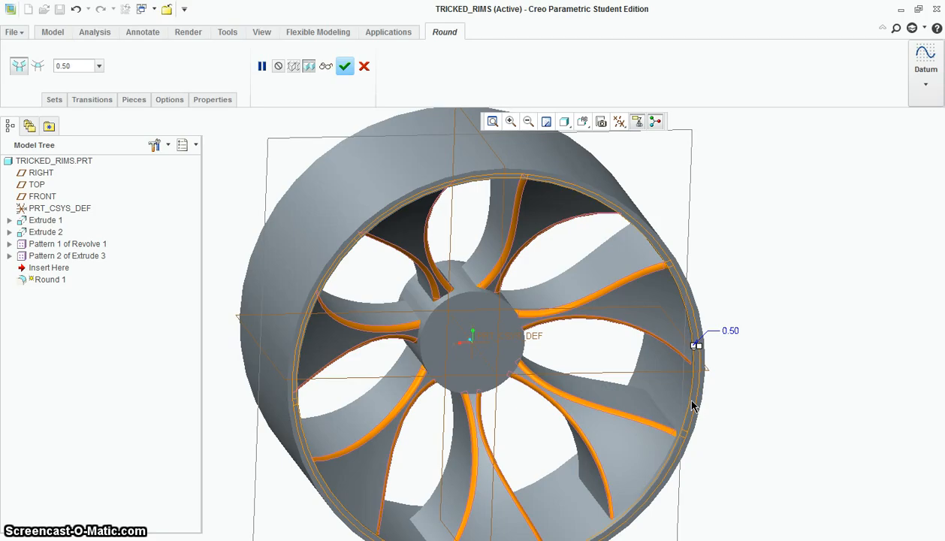
double_click(731, 332)
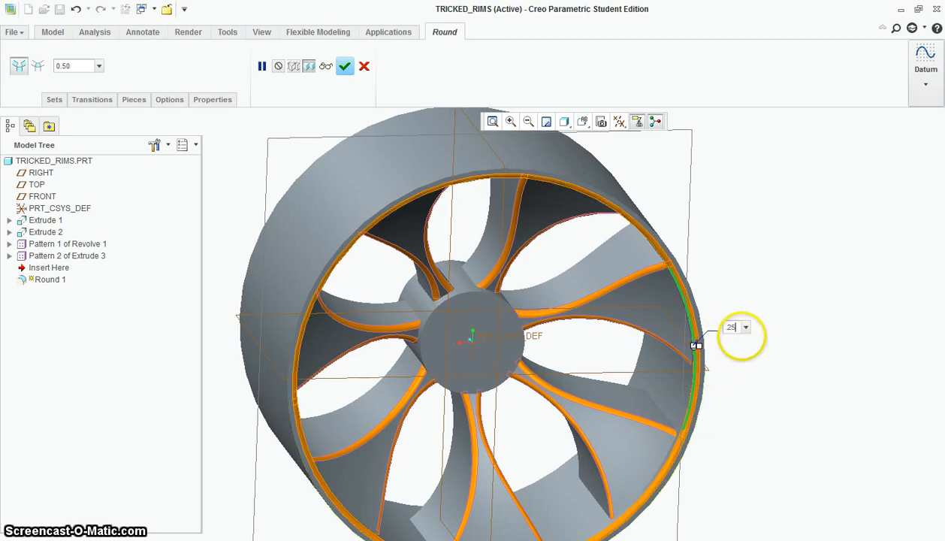
key("Return")
left_click(706, 353)
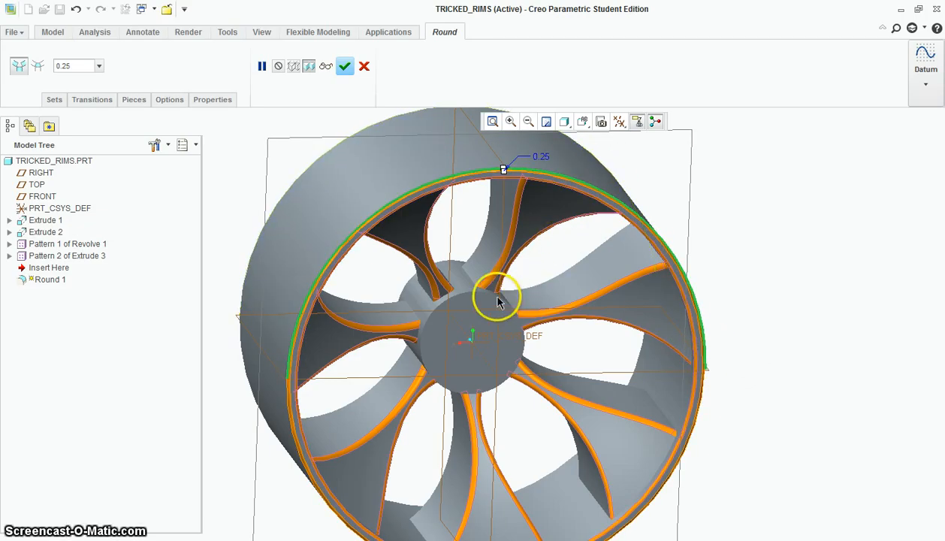
Try to include the front edge of the central hub in the round
scroll(453, 302, "up", 3)
left_click(455, 295)
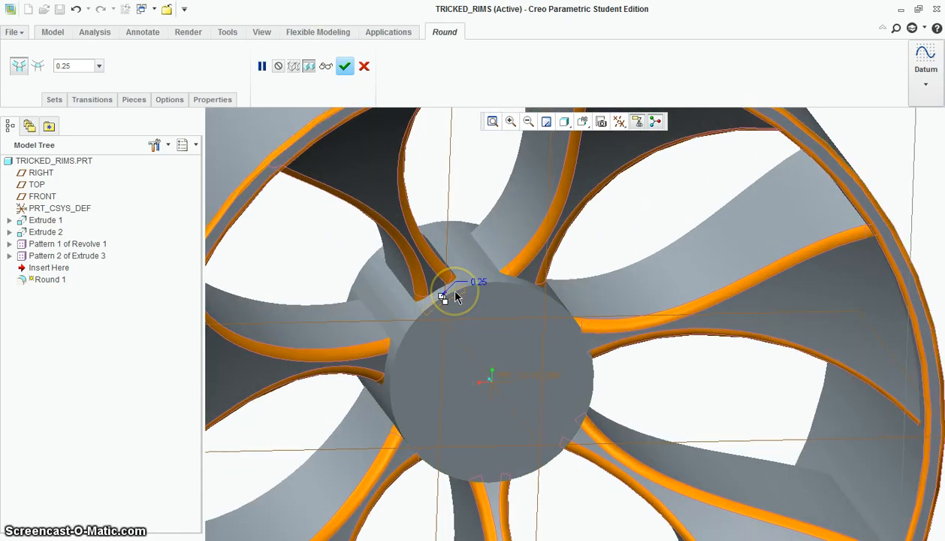
left_click(514, 336)
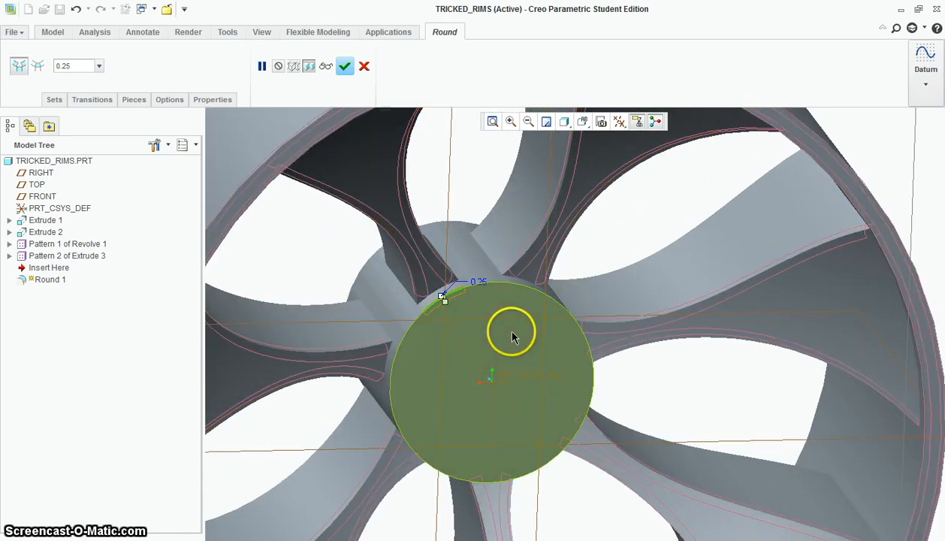
Take the hub edge back out of the round and complete the feature
key("ctrl+z")
key("ctrl+z")
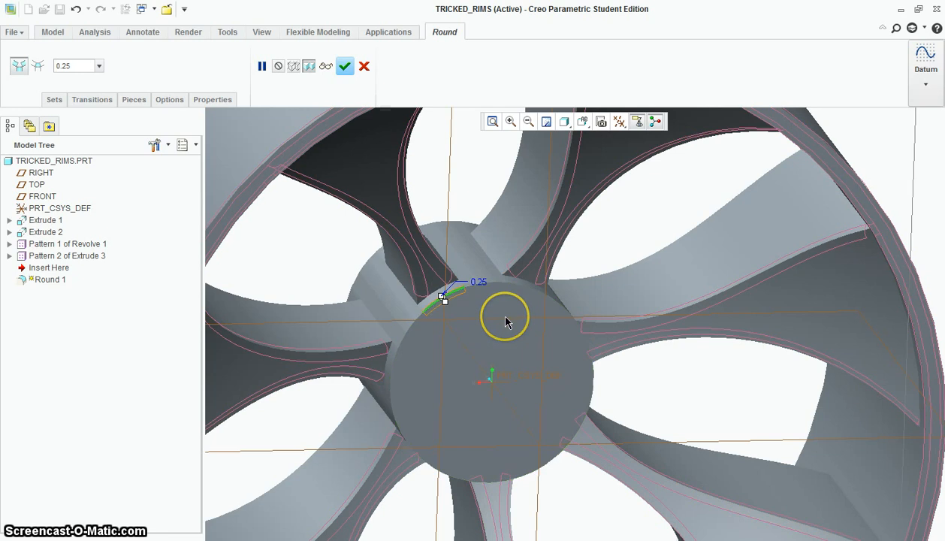
left_click(347, 68)
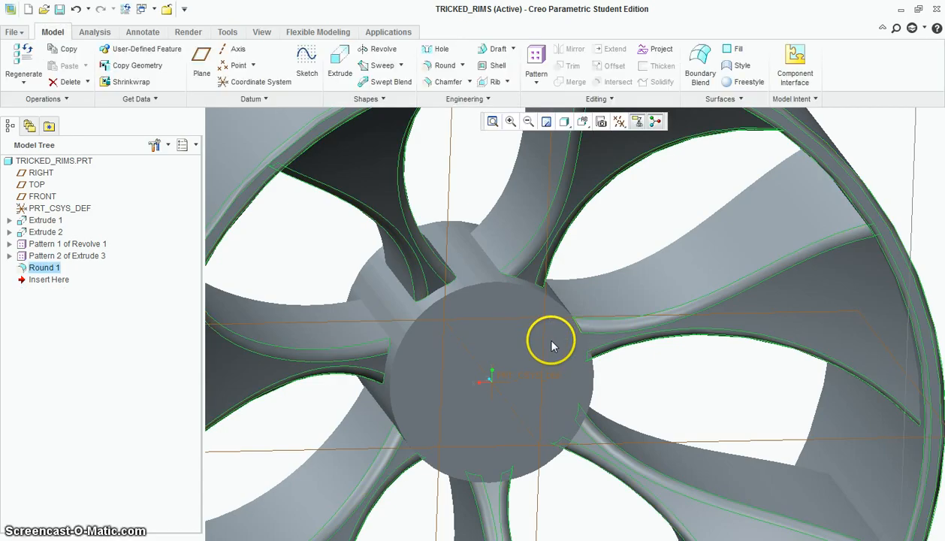
Examine the rounded spoke edges where they meet the hub, and the whole rim from several angles
scroll(634, 251, "up", 1)
scroll(634, 256, "up", 1)
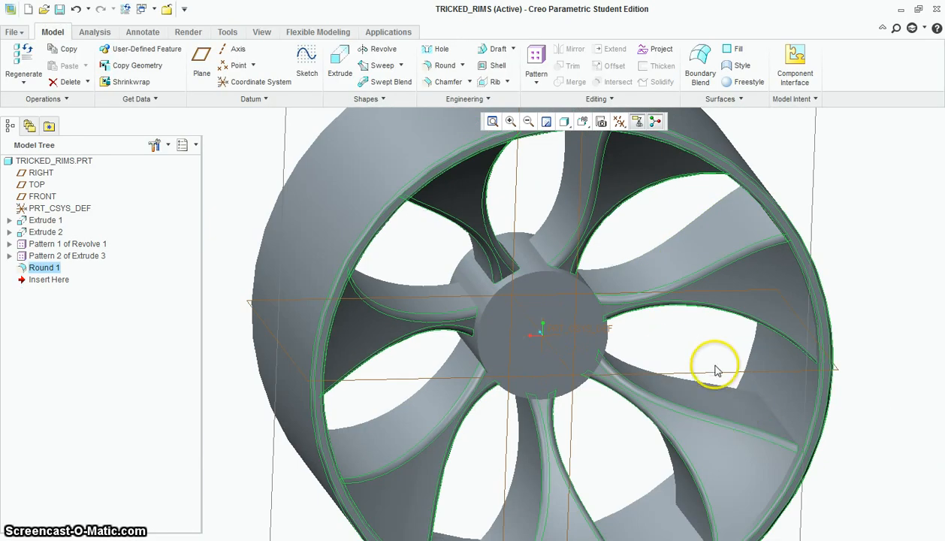
middle_click_drag(715, 369, 707, 432)
scroll(615, 339, "down", 2)
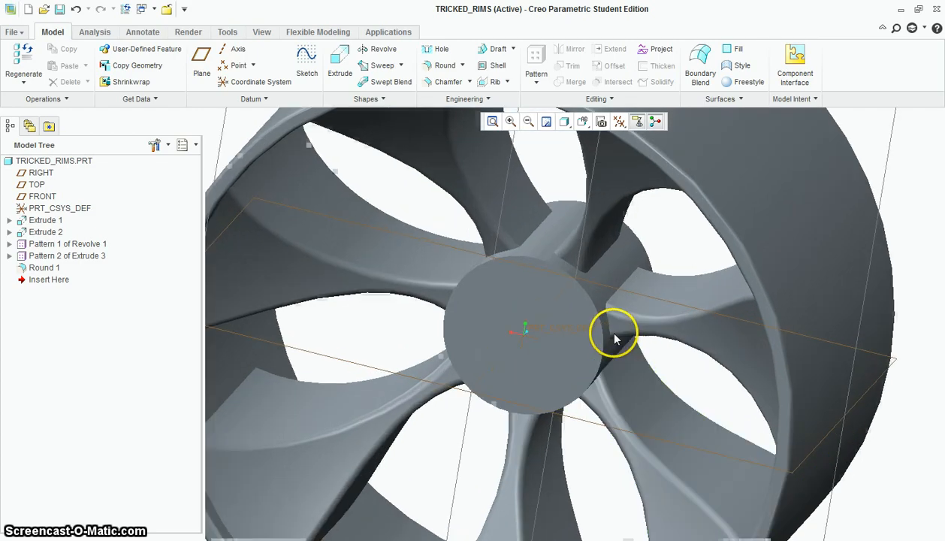
scroll(572, 277, "down", 3)
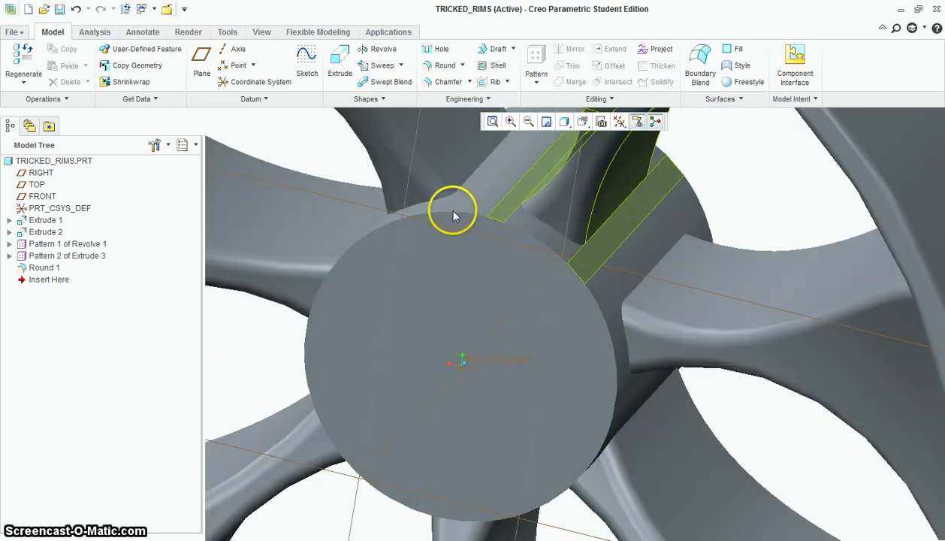
scroll(453, 217, "down", 4)
scroll(556, 225, "up", 2)
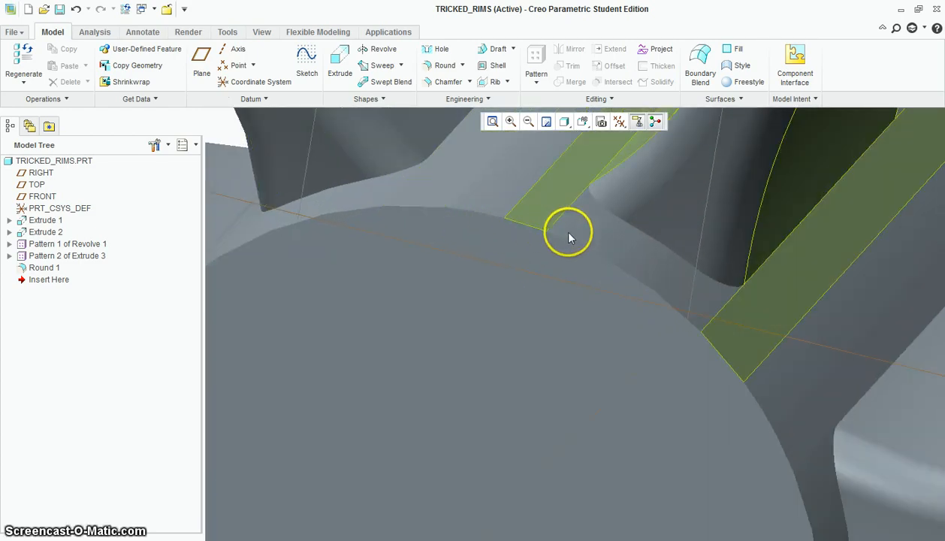
scroll(590, 214, "up", 3)
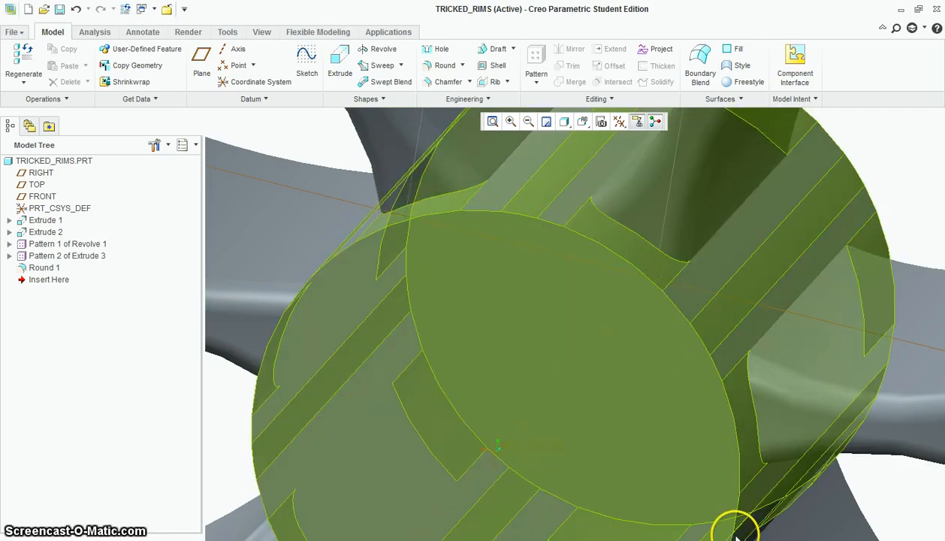
scroll(426, 280, "up", 2)
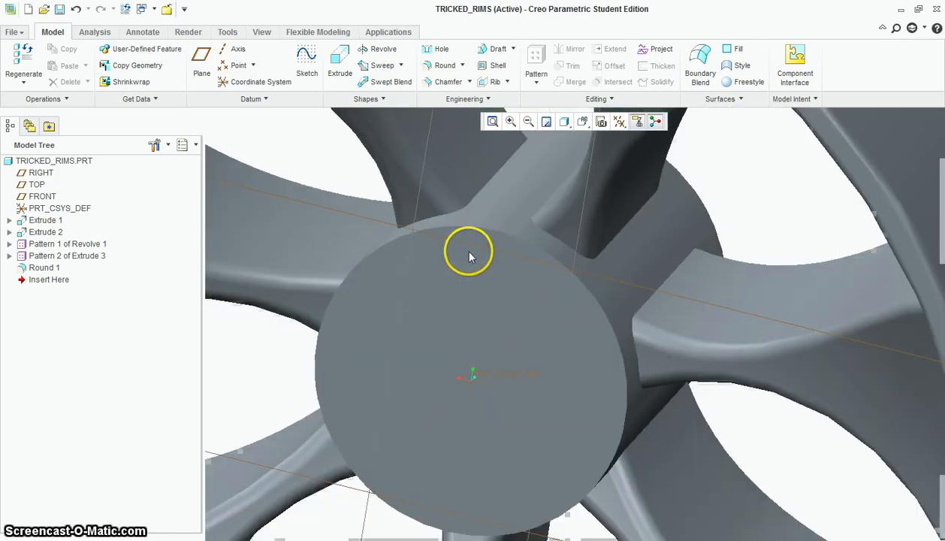
scroll(552, 242, "up", 2)
scroll(553, 241, "down", 4)
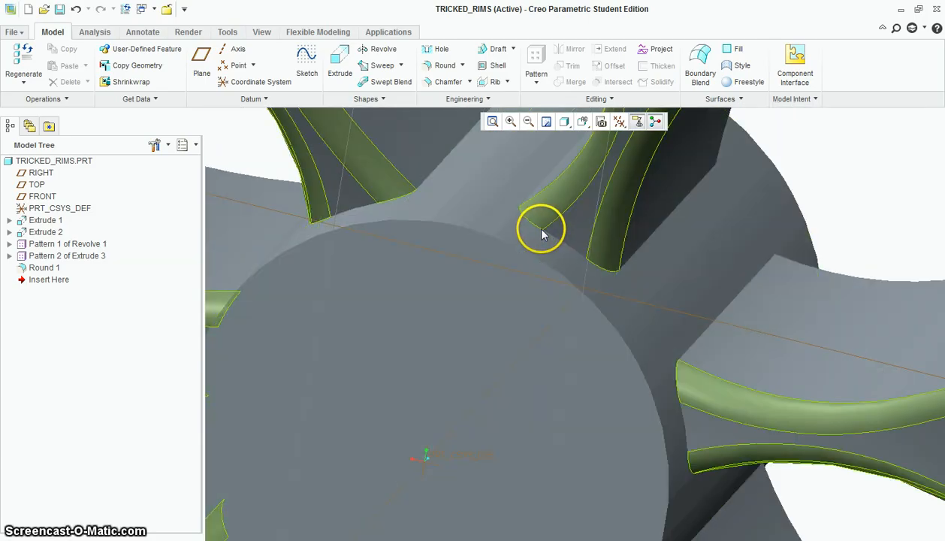
scroll(547, 246, "up", 3)
scroll(518, 275, "up", 4)
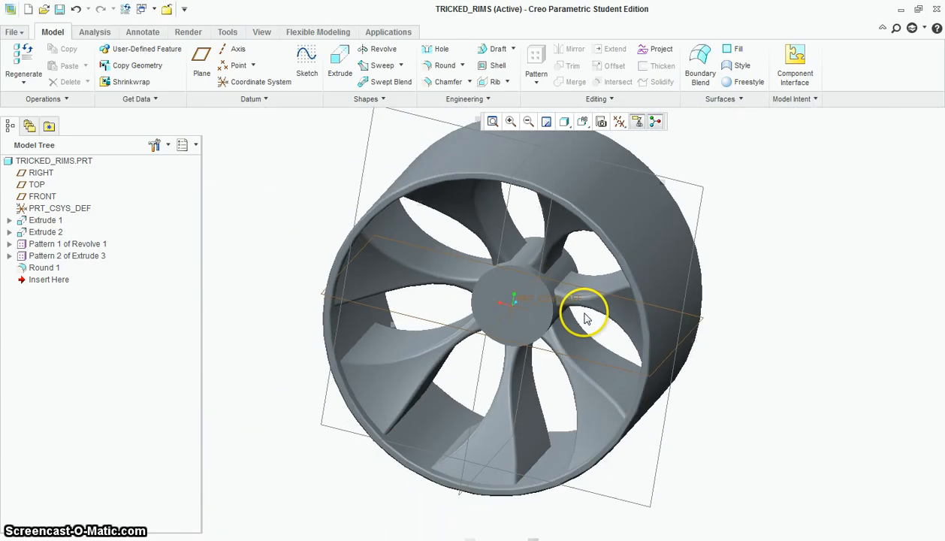
middle_click_drag(638, 316, 602, 320)
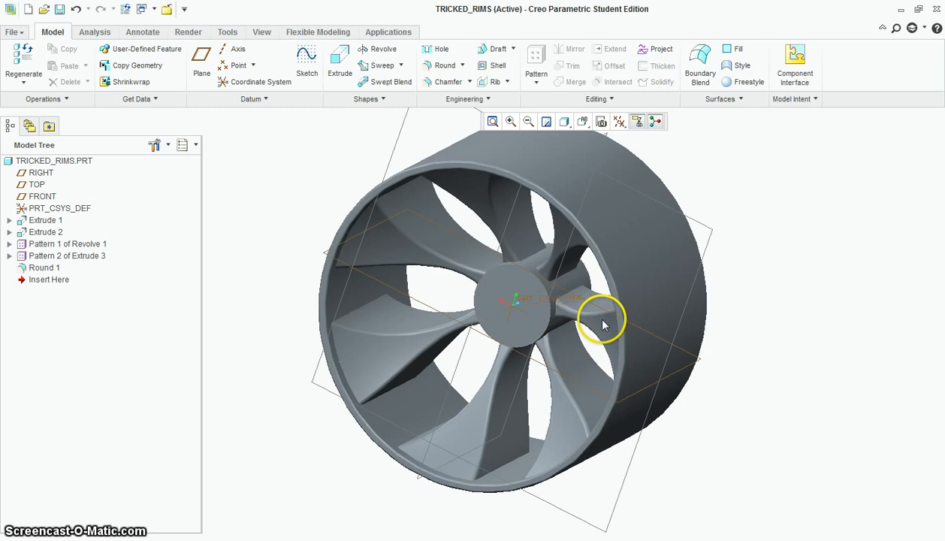
Apply a grey metal appearance from the std-metals.dmt library to the whole part
left_click(268, 37)
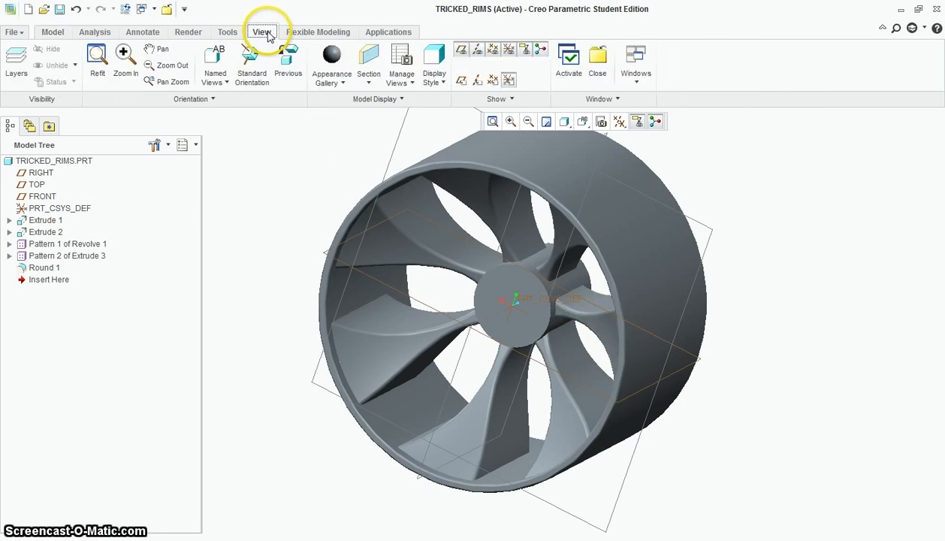
left_click(333, 78)
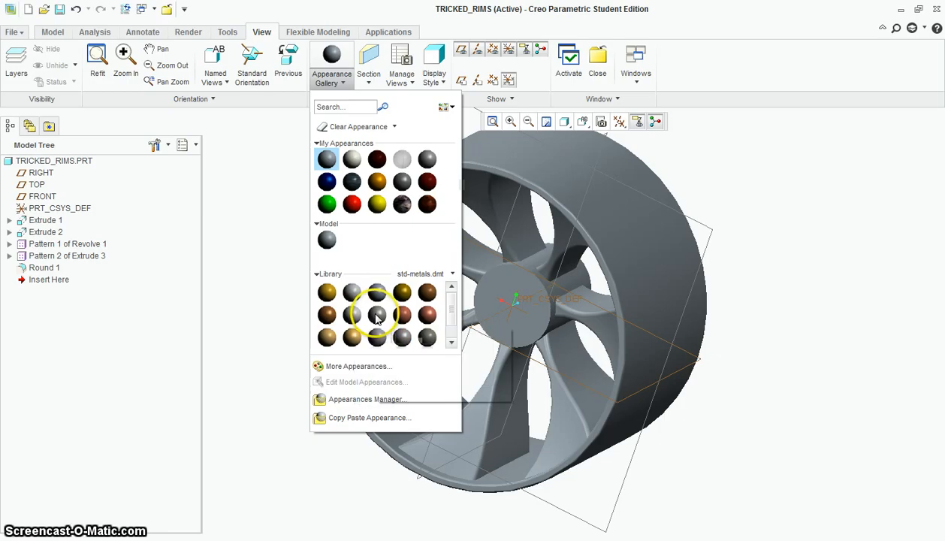
left_click(377, 317)
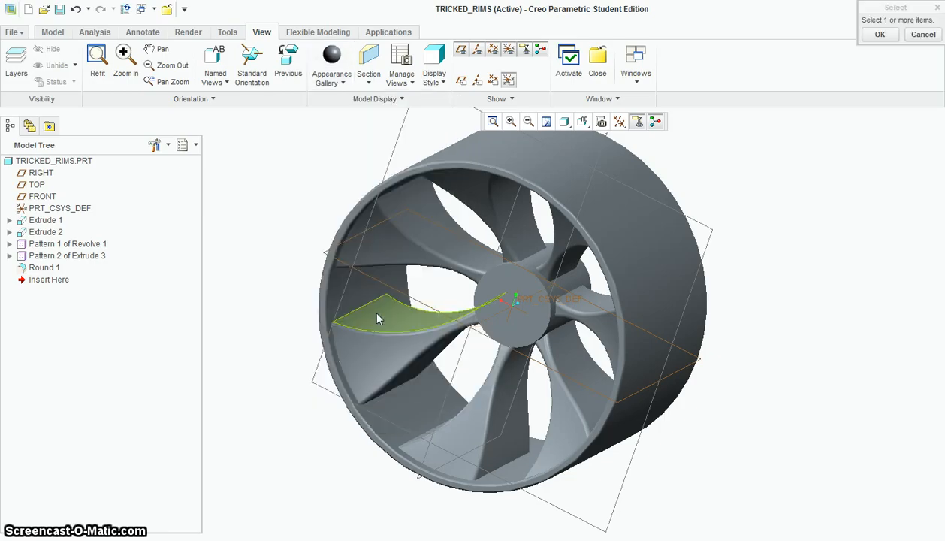
left_click(708, 225)
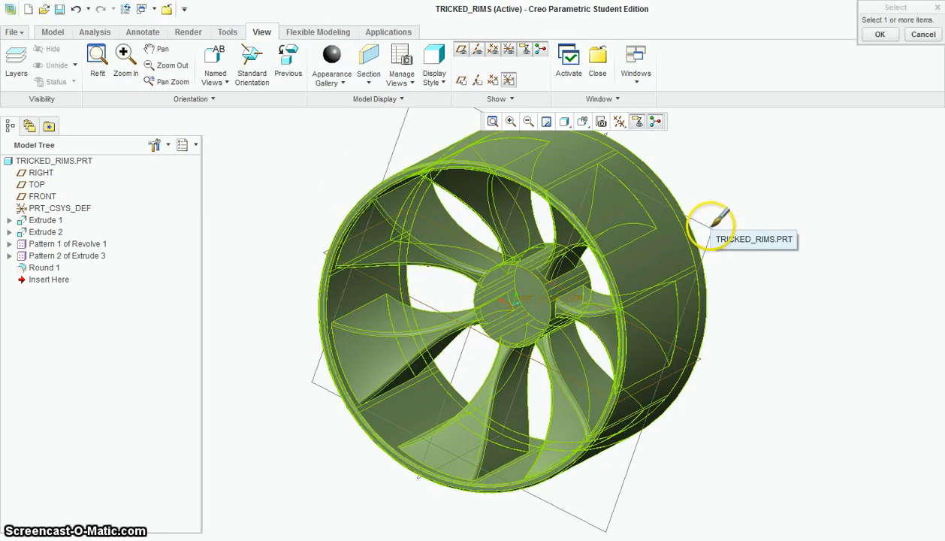
left_click(880, 35)
middle_click_drag(708, 321, 734, 340)
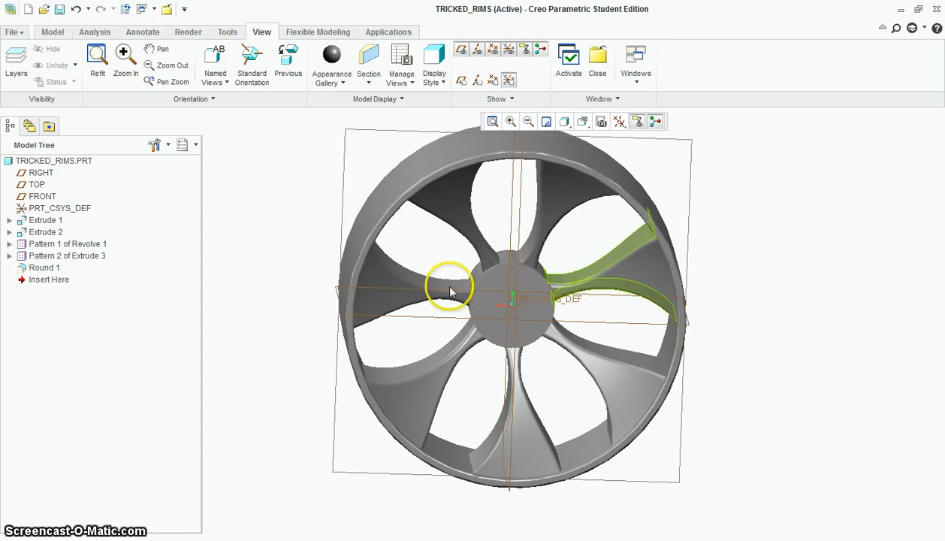
scroll(533, 282, "up", 2)
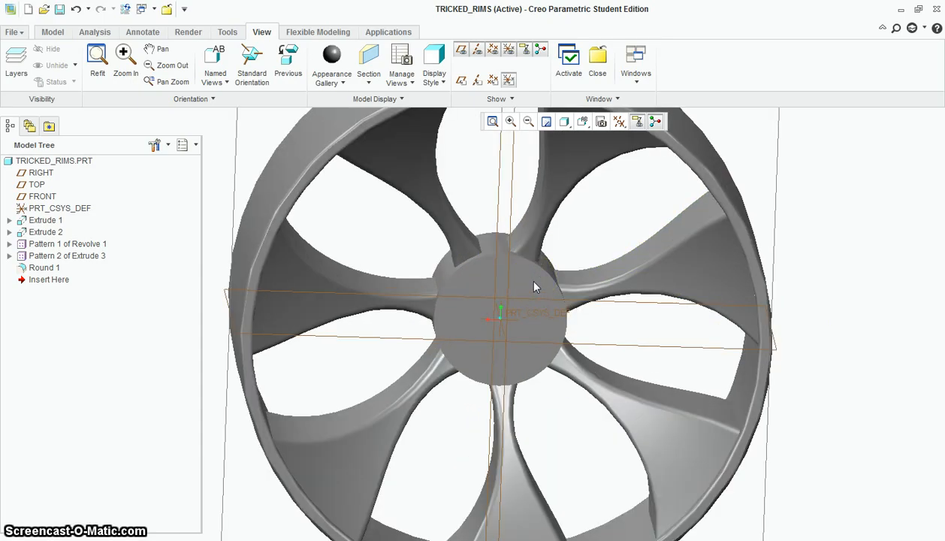
middle_click_drag(574, 323, 618, 372)
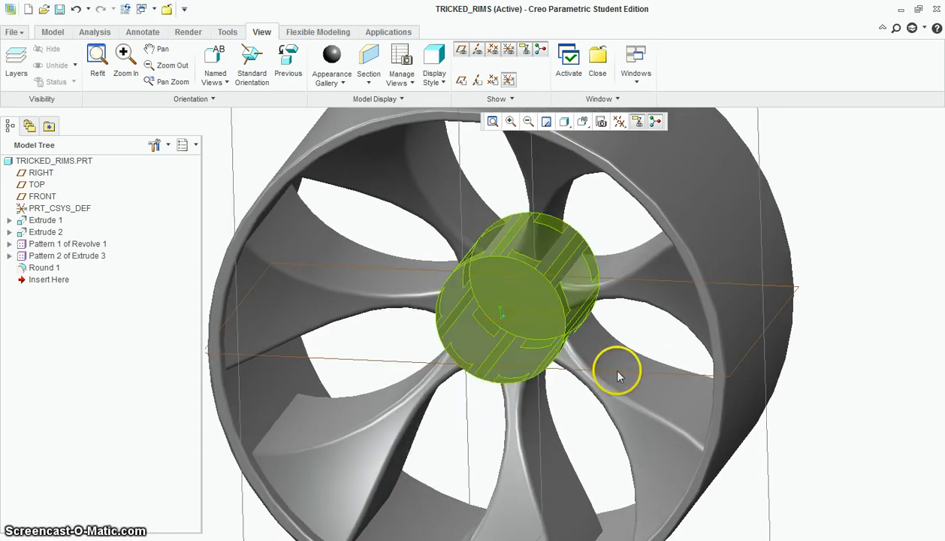